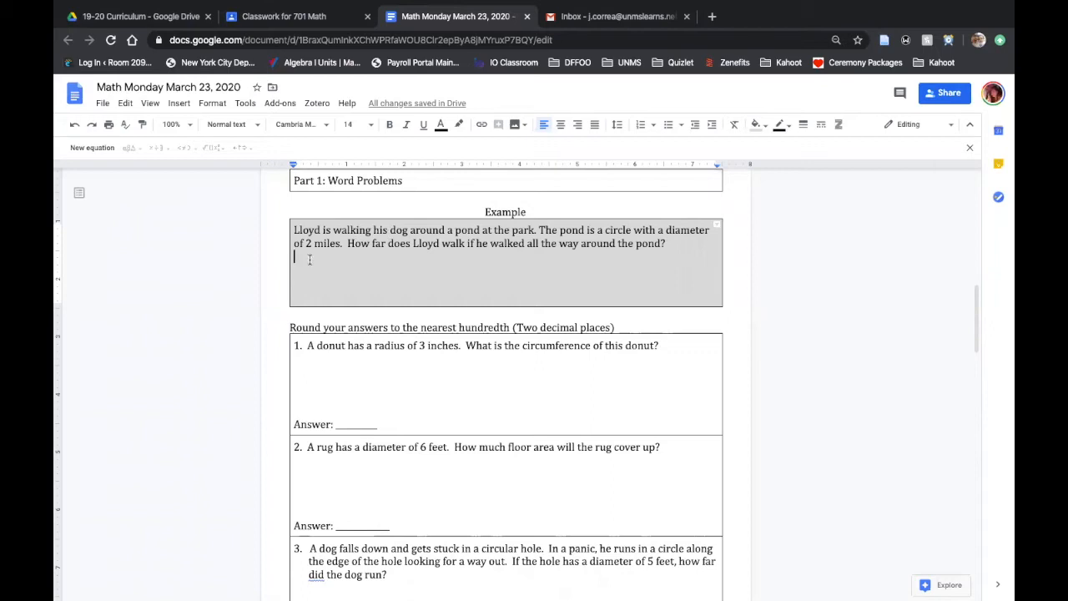
# Step: Insert a new drawing on the blank line below the pond word problem in the Example box
pyautogui.click(309, 259)
pyautogui.click(182, 104)
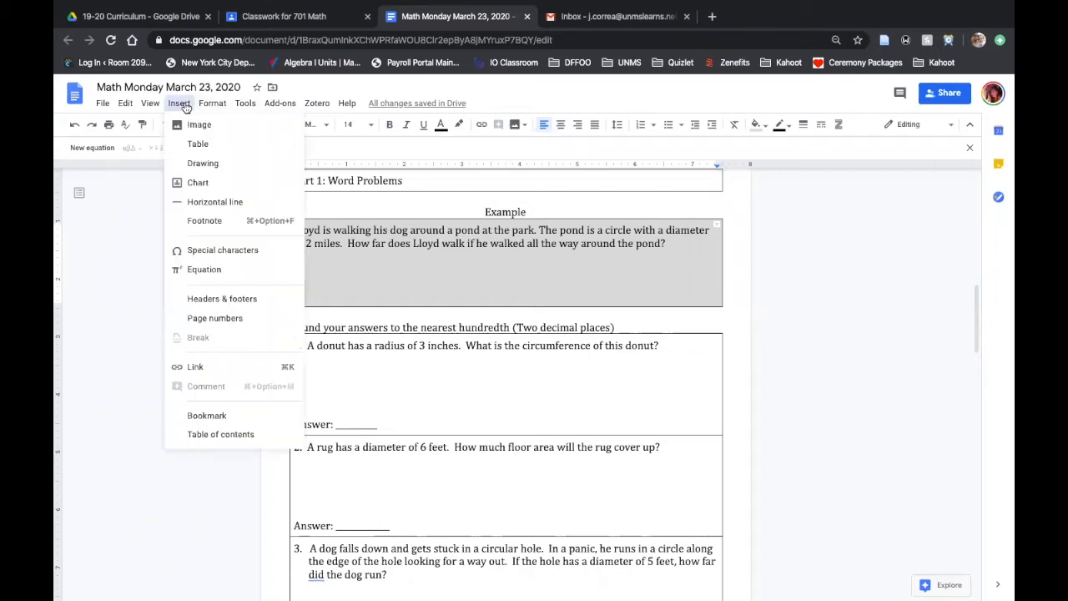
pyautogui.moveTo(233, 165)
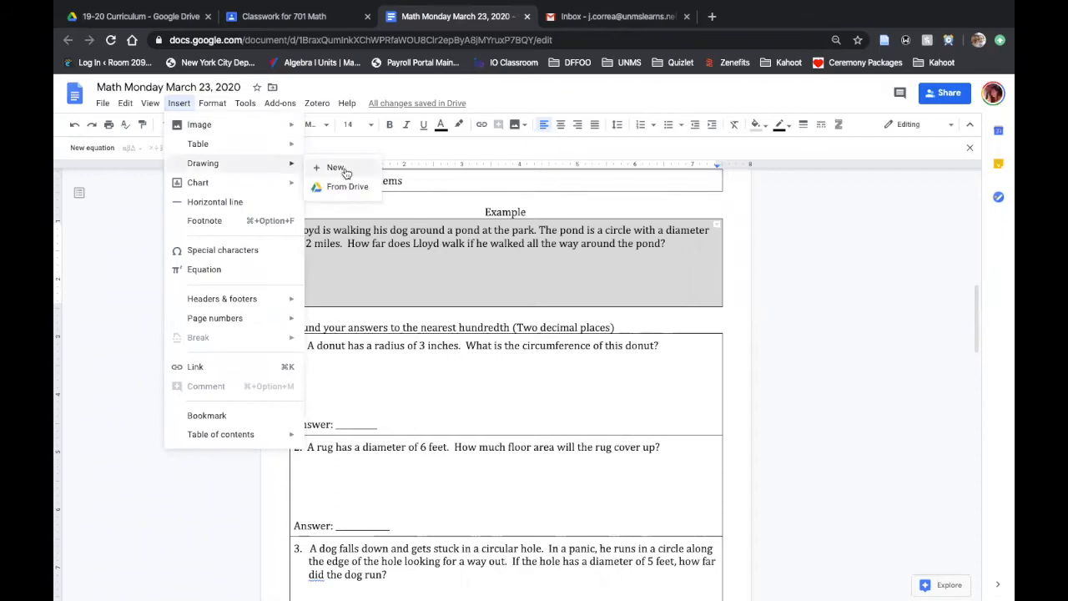
pyautogui.click(344, 170)
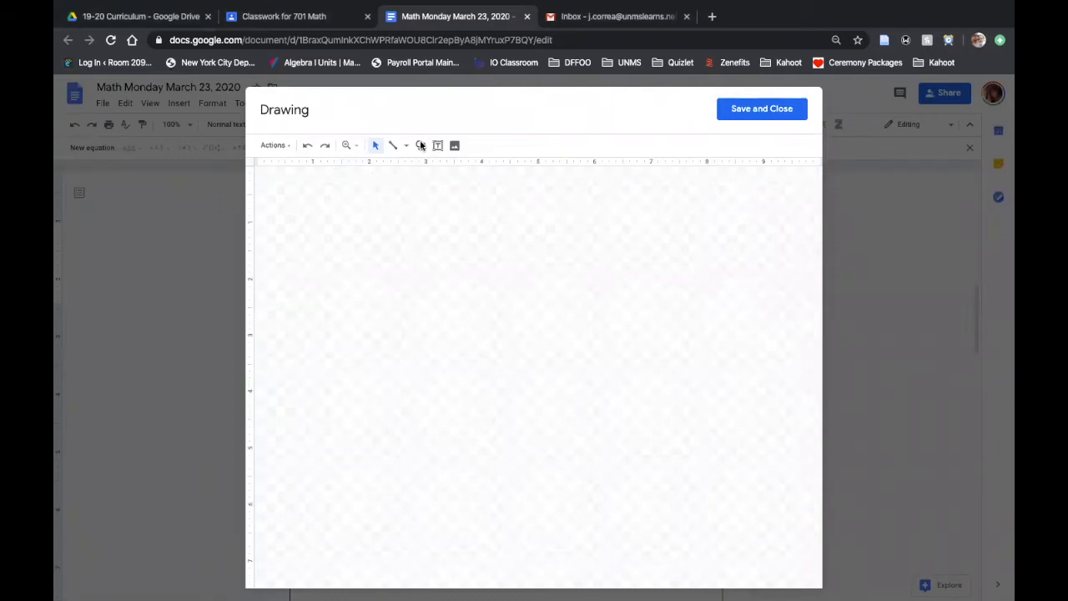
# Step: Draw a circle about 1.6 inches wide in the upper-left area of the drawing canvas to represent the pond
pyautogui.click(421, 147)
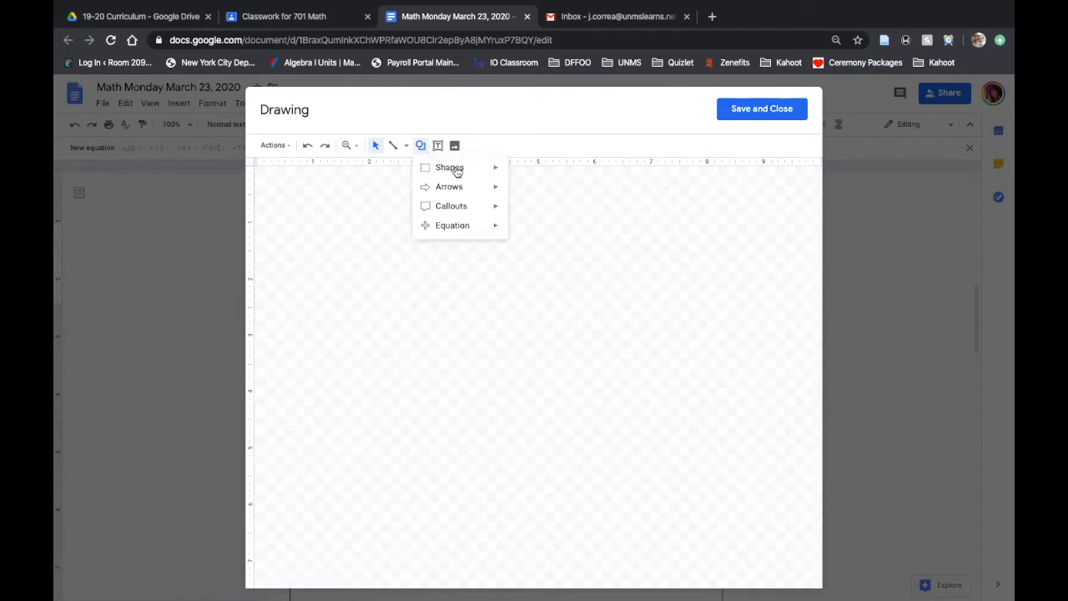
pyautogui.moveTo(455, 169)
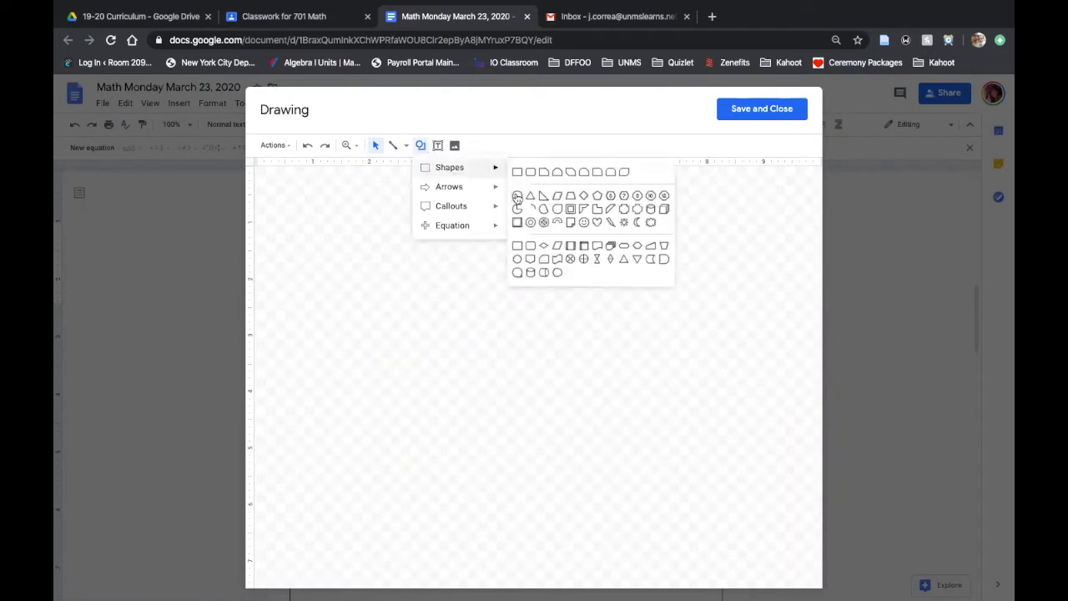
pyautogui.click(516, 197)
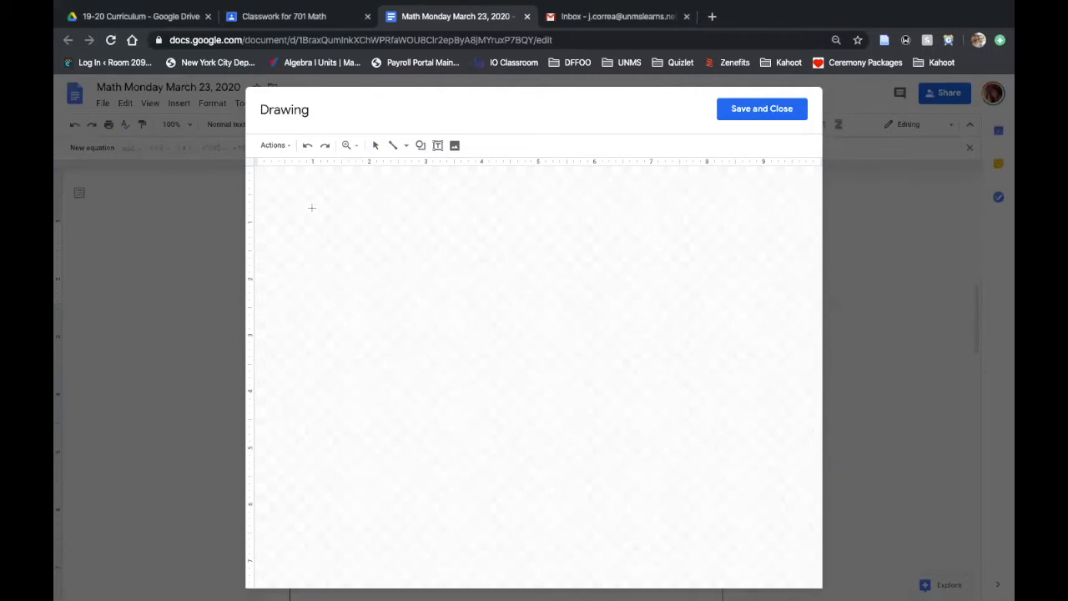
pyautogui.moveTo(308, 207); pyautogui.dragTo(402, 299)
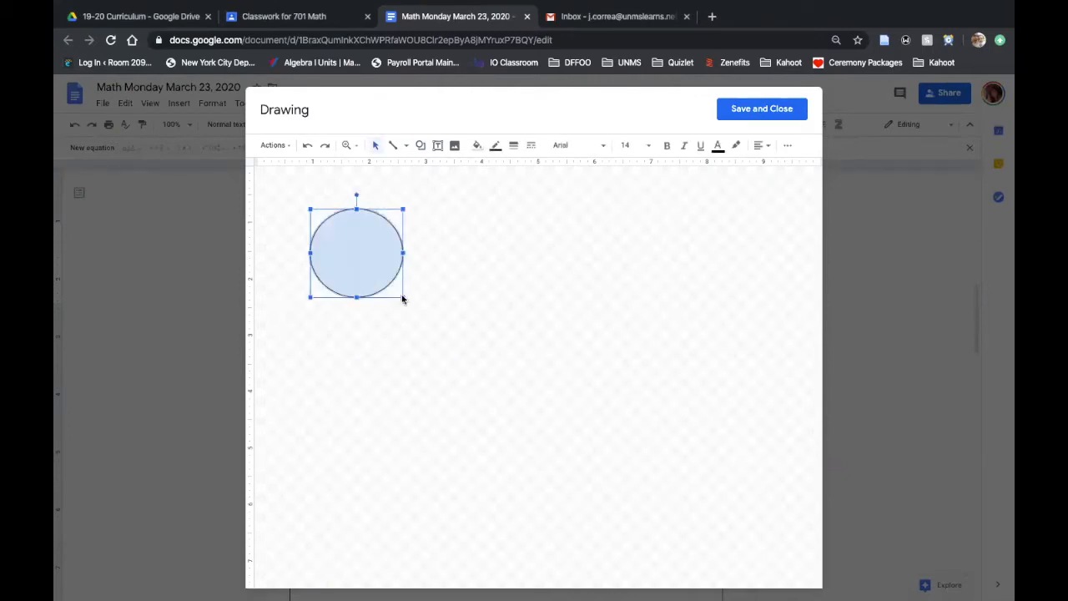
pyautogui.click(448, 248)
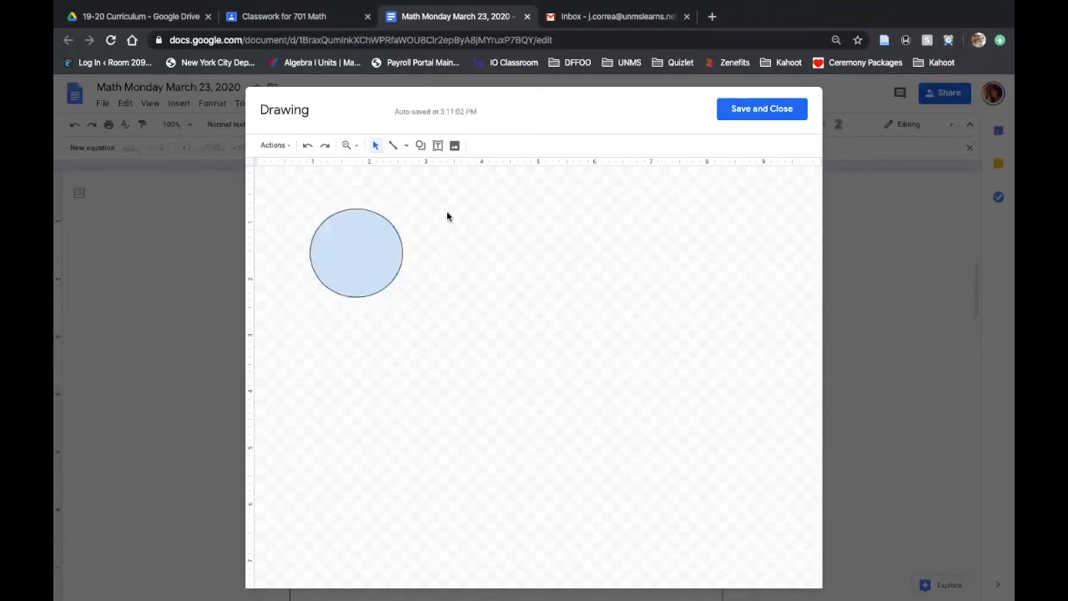
# Step: Draw a straight diagonal line beside the circle and move it inside the circle as its diameter
pyautogui.click(406, 146)
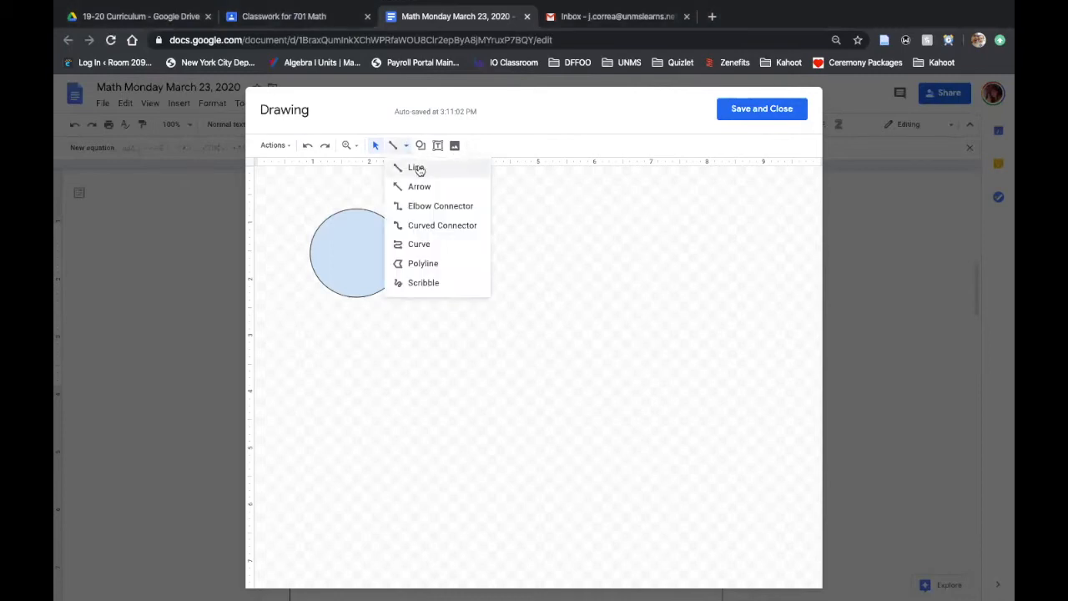
pyautogui.click(418, 170)
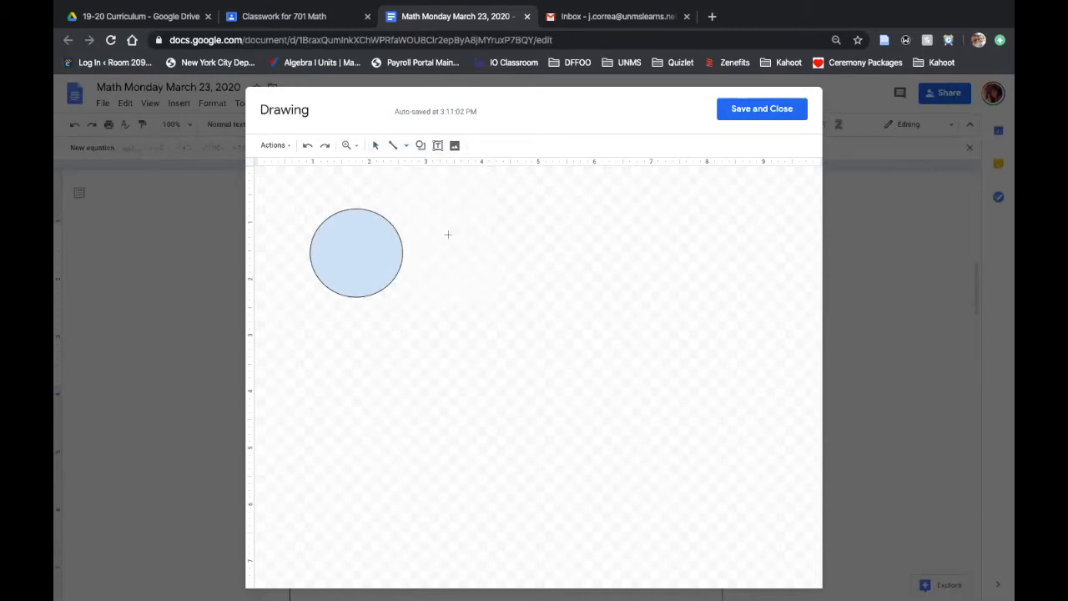
pyautogui.moveTo(447, 235); pyautogui.dragTo(511, 291)
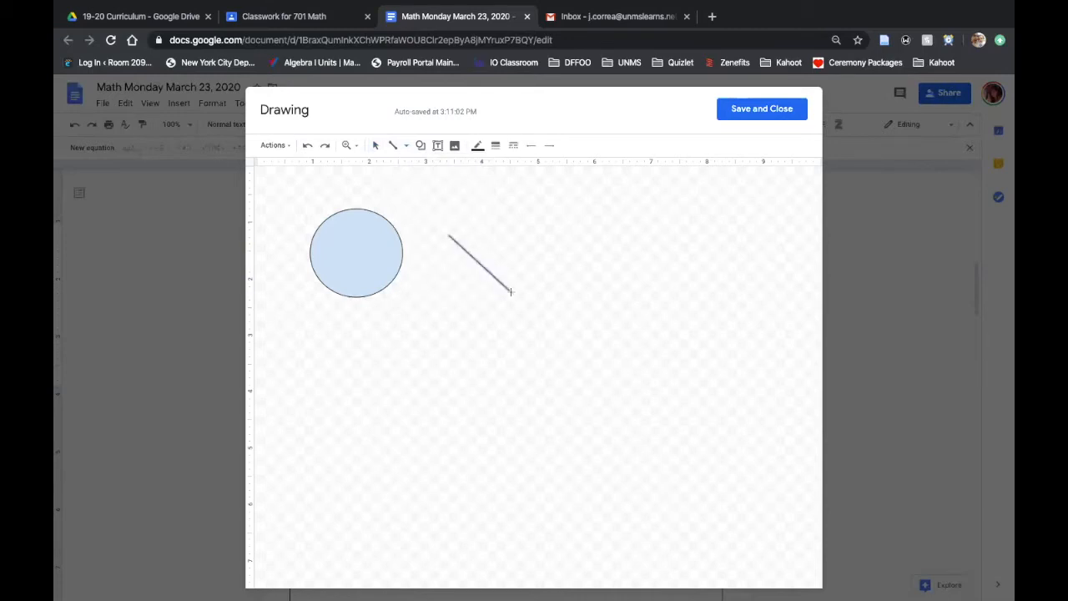
pyautogui.click(378, 148)
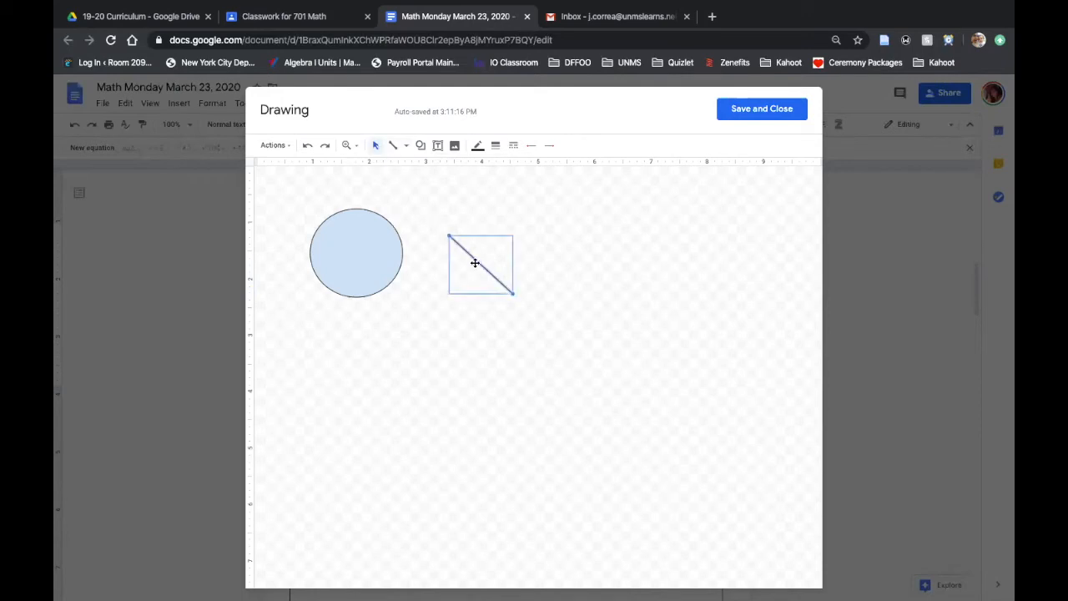
pyautogui.moveTo(475, 261); pyautogui.dragTo(352, 248)
pyautogui.click(428, 288)
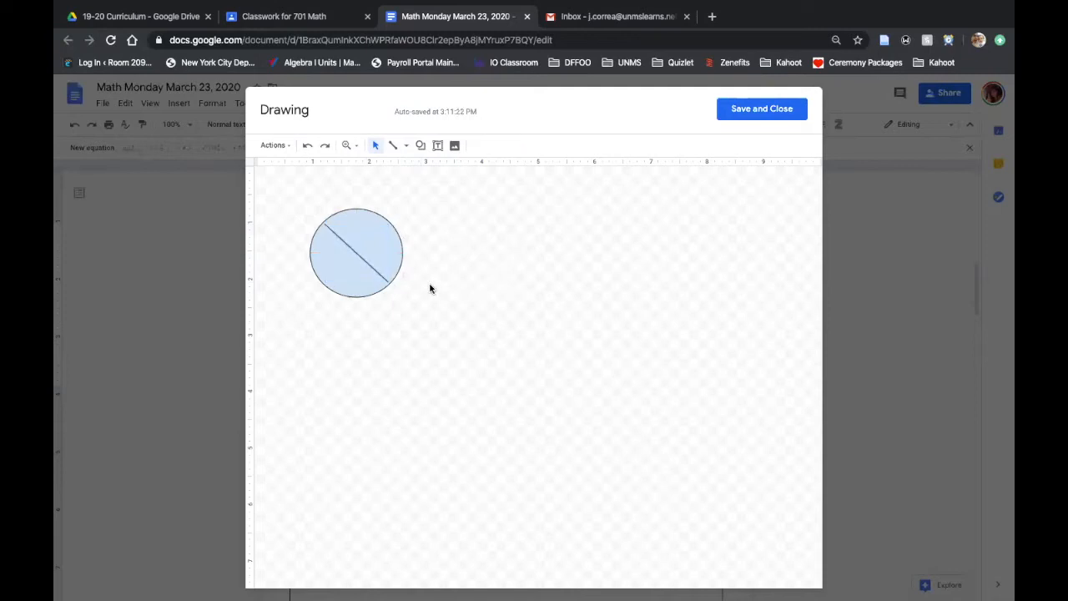
# Step: Adjust the lower end of the diameter line so it meets the circle's edge
pyautogui.click(350, 250)
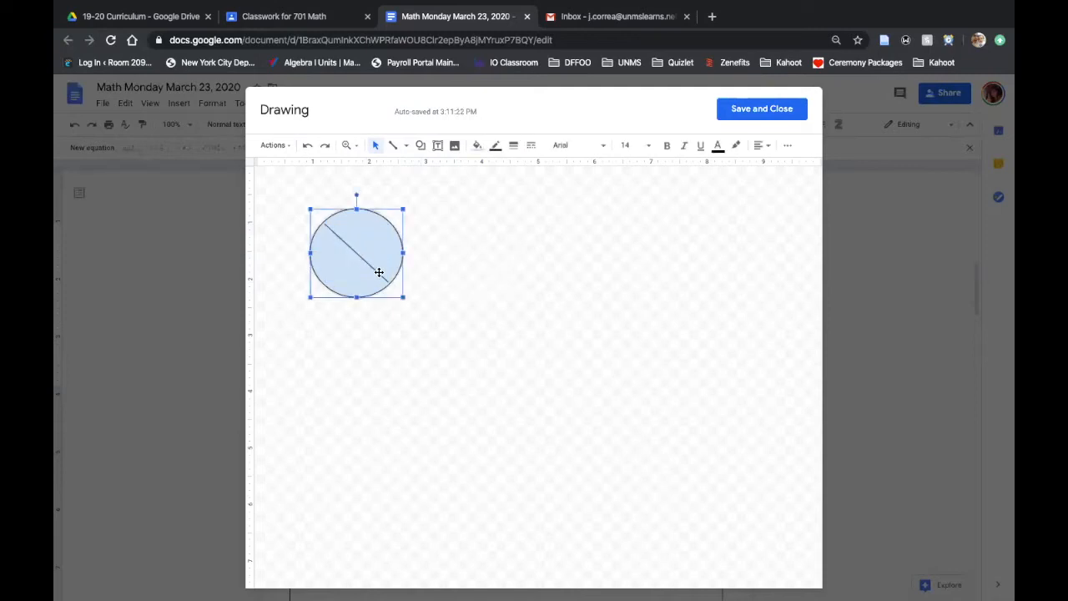
pyautogui.click(374, 271)
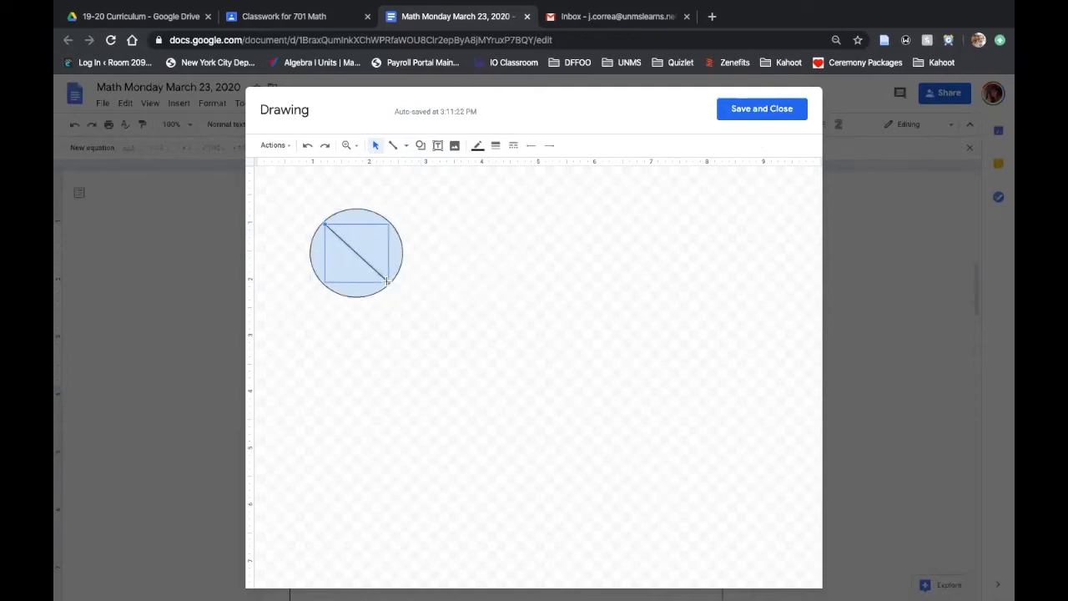
pyautogui.moveTo(388, 282)
pyautogui.mouseDown()
pyautogui.moveTo(448, 324)
pyautogui.moveTo(387, 283)
pyautogui.mouseUp()
pyautogui.click(417, 286)
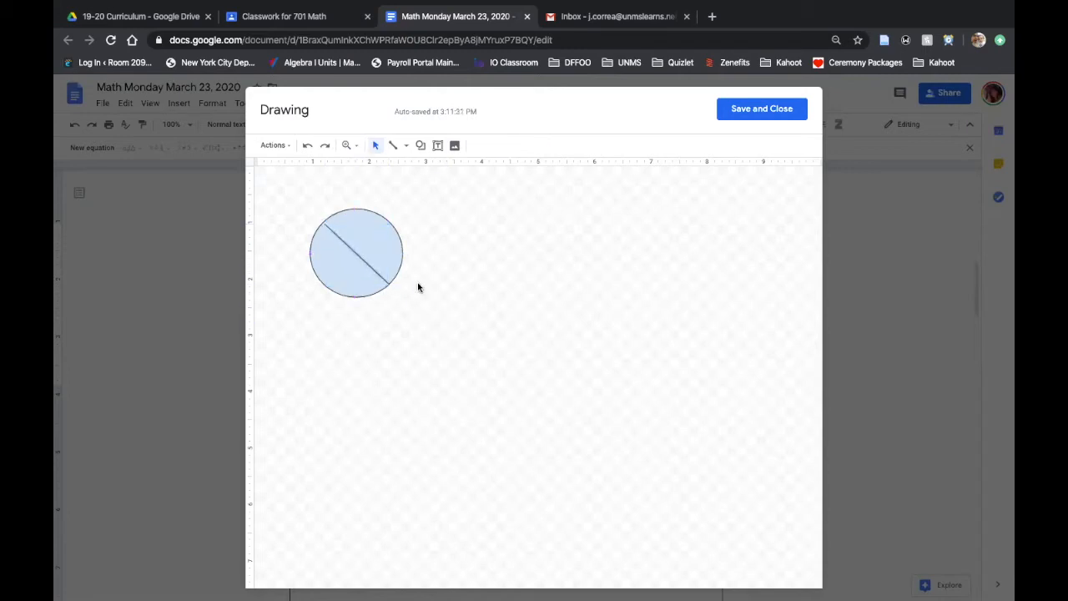
# Step: Add a "2 miles" text label over the circle's diameter line and save the finished drawing into the document
pyautogui.click(437, 146)
pyautogui.moveTo(457, 243); pyautogui.dragTo(520, 273)
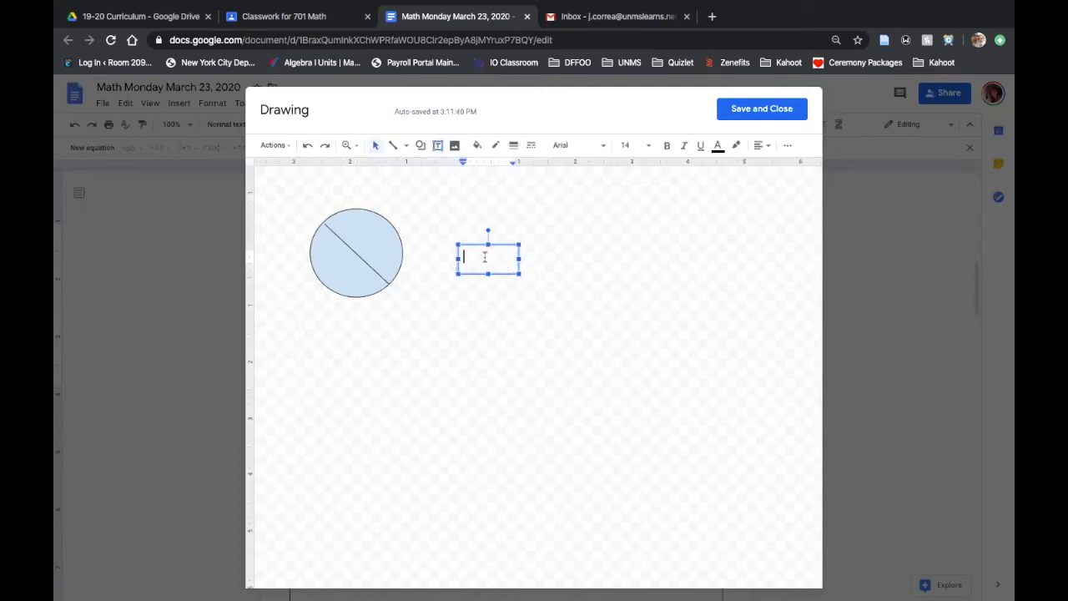
pyautogui.write('2 miles')
pyautogui.click(472, 313)
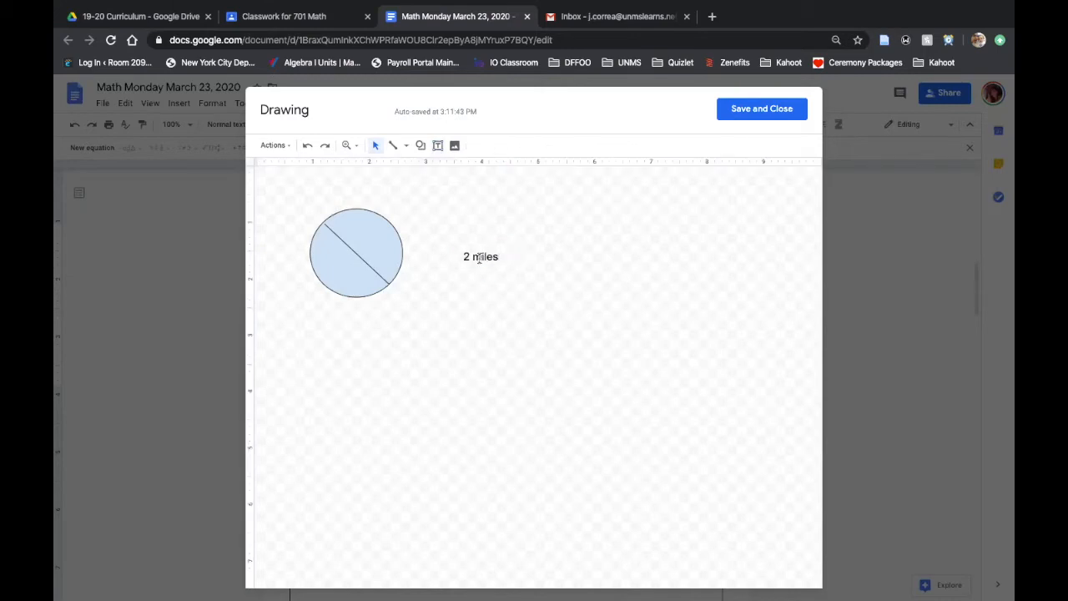
pyautogui.click(479, 259)
pyautogui.moveTo(460, 241); pyautogui.dragTo(357, 227)
pyautogui.click(492, 316)
pyautogui.click(739, 116)
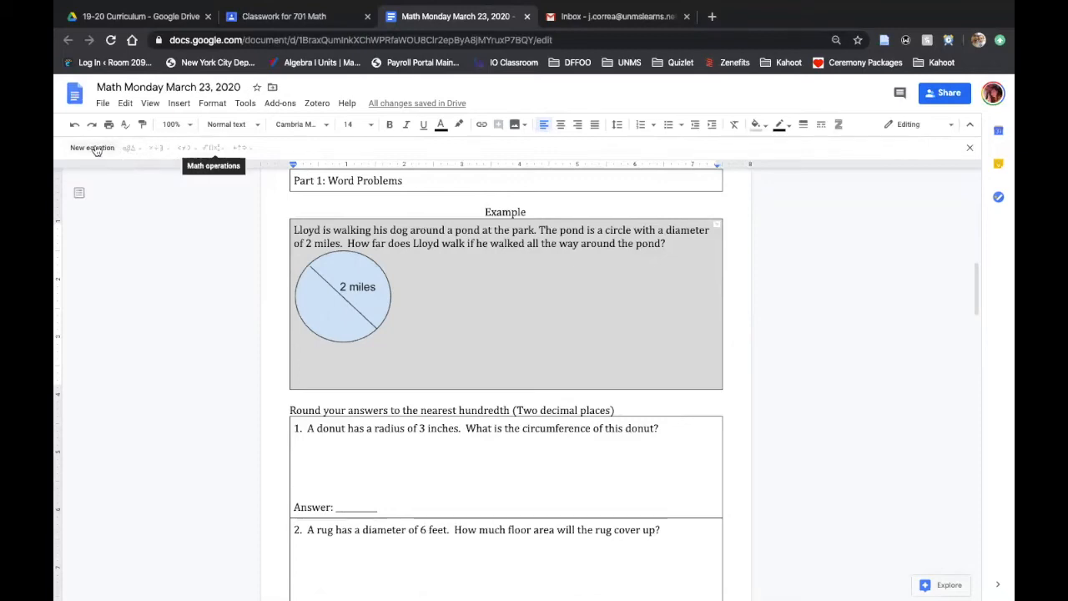
# Step: Insert the equation C = π D below the circle drawing and start a new line after it
pyautogui.click(179, 104)
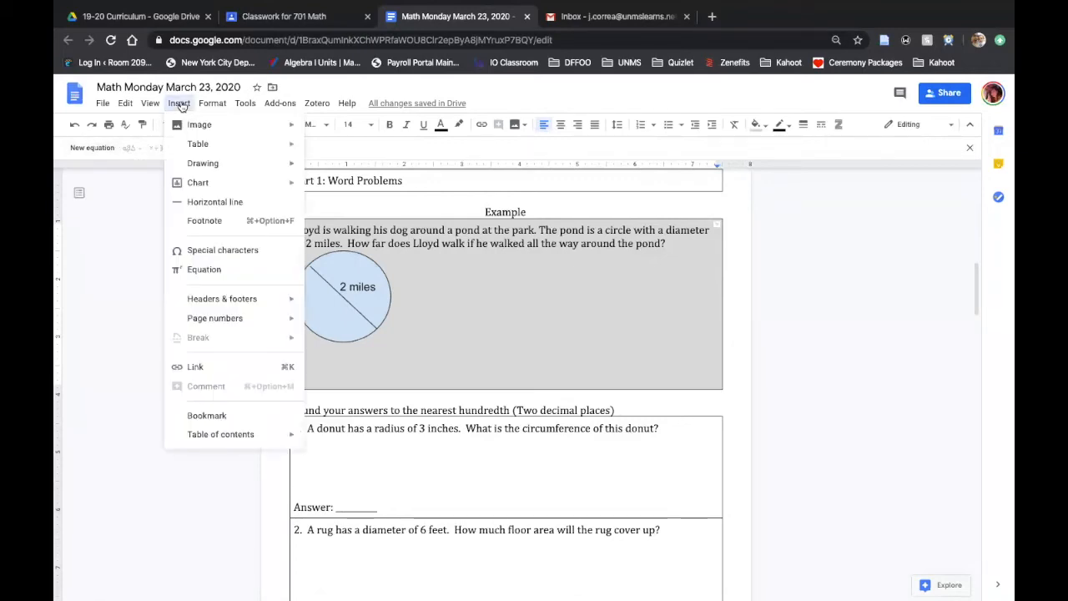
pyautogui.click(219, 270)
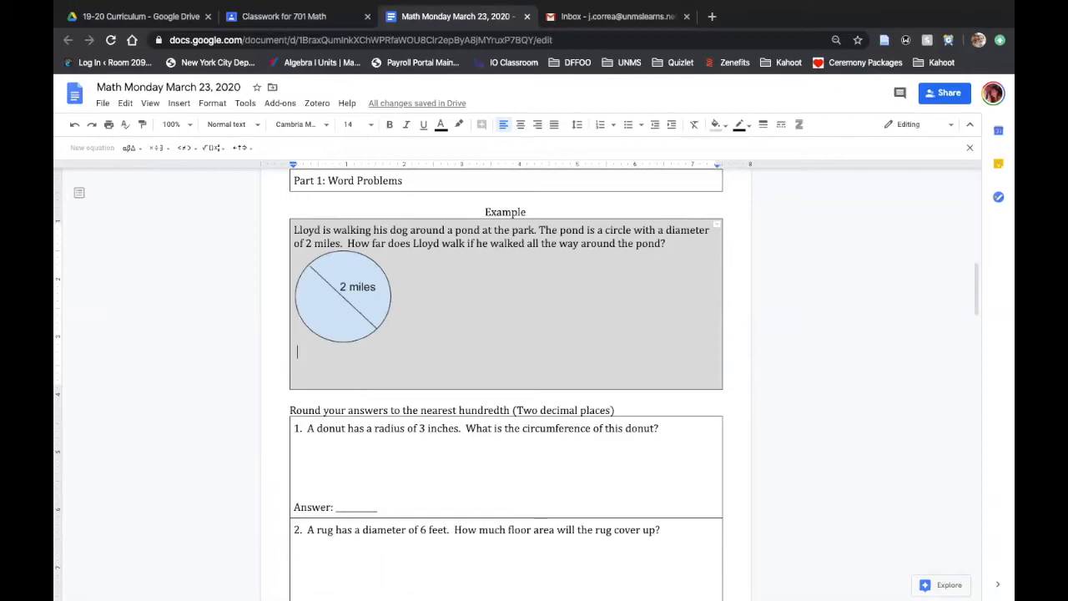
pyautogui.write('C=')
pyautogui.click(132, 150)
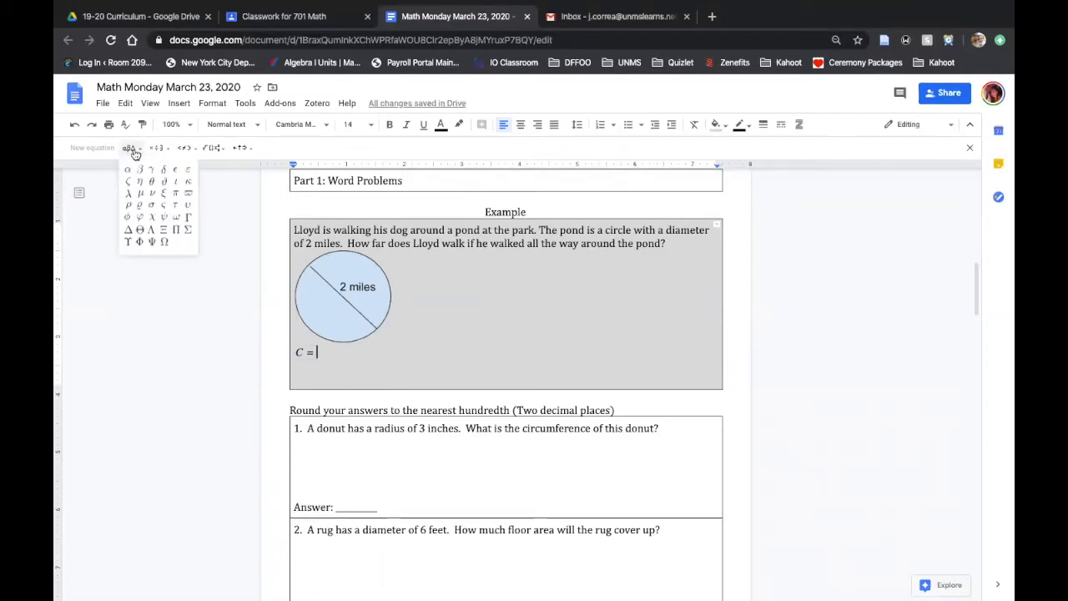
pyautogui.click(176, 193)
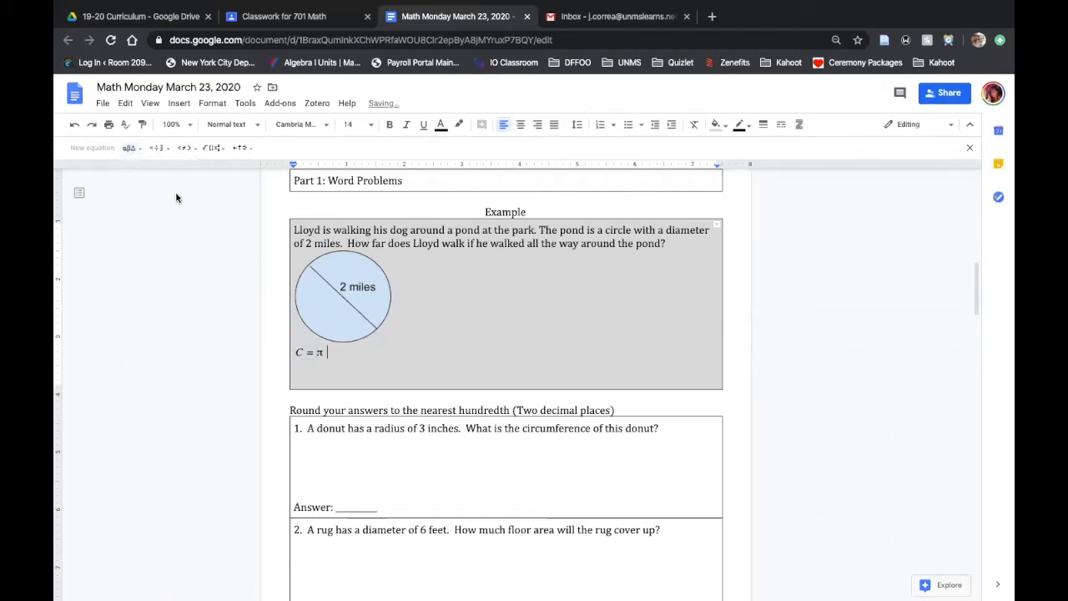
pyautogui.write('D')
pyautogui.press('Return')
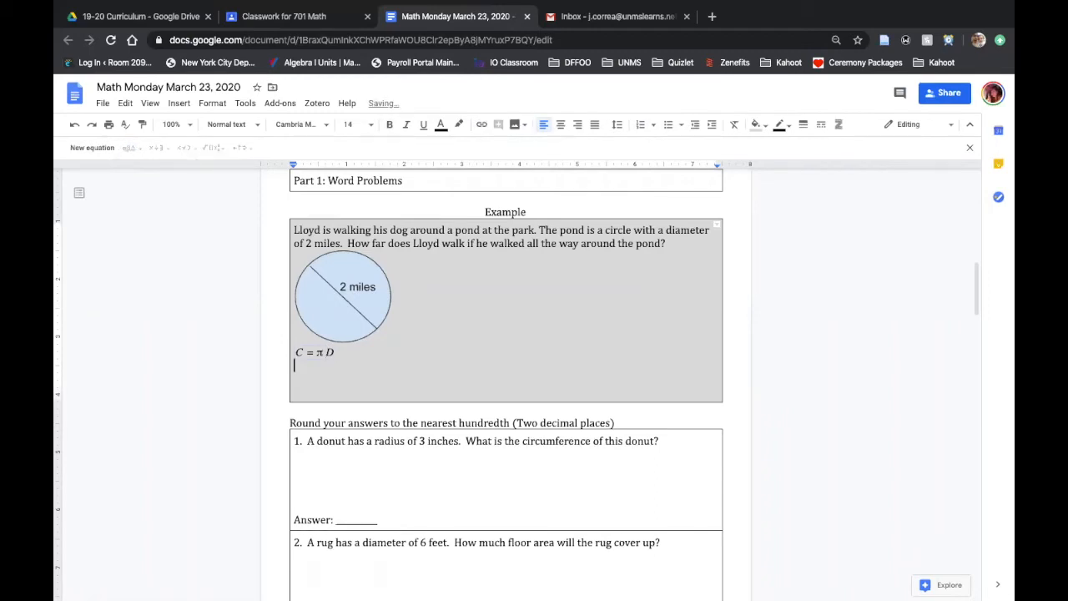
# Step: Add a second equation, C = π 2, under the circumference formula and start a new line after it
pyautogui.click(103, 150)
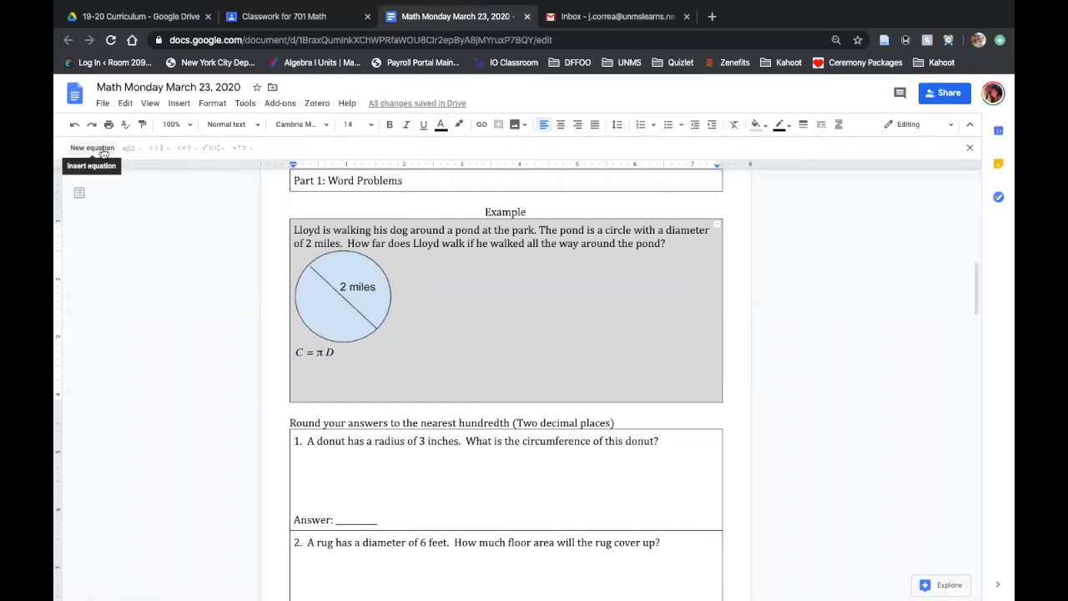
pyautogui.write('C ')
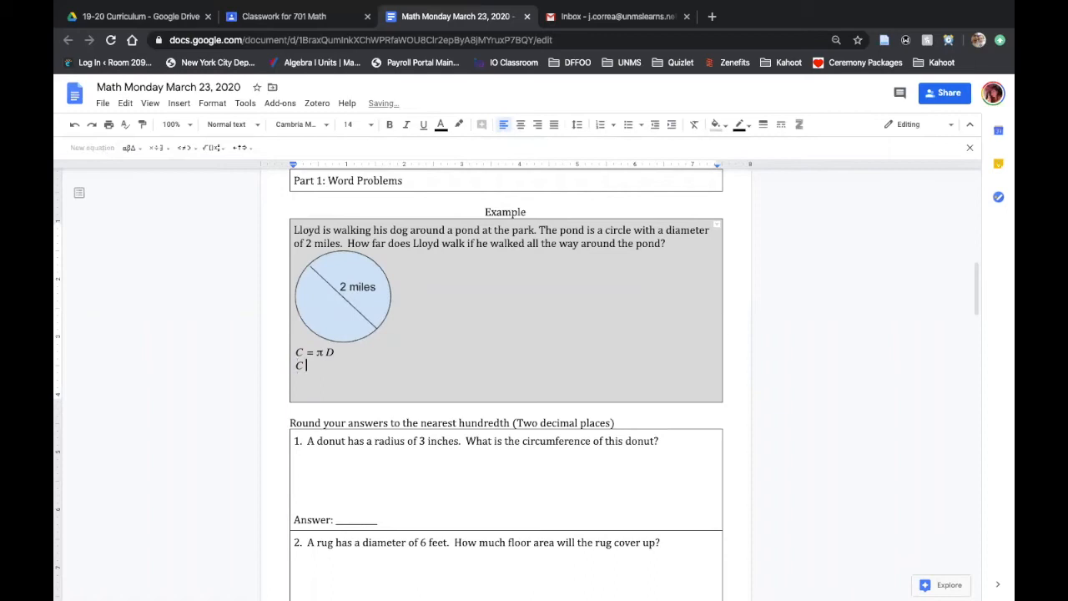
pyautogui.write('=')
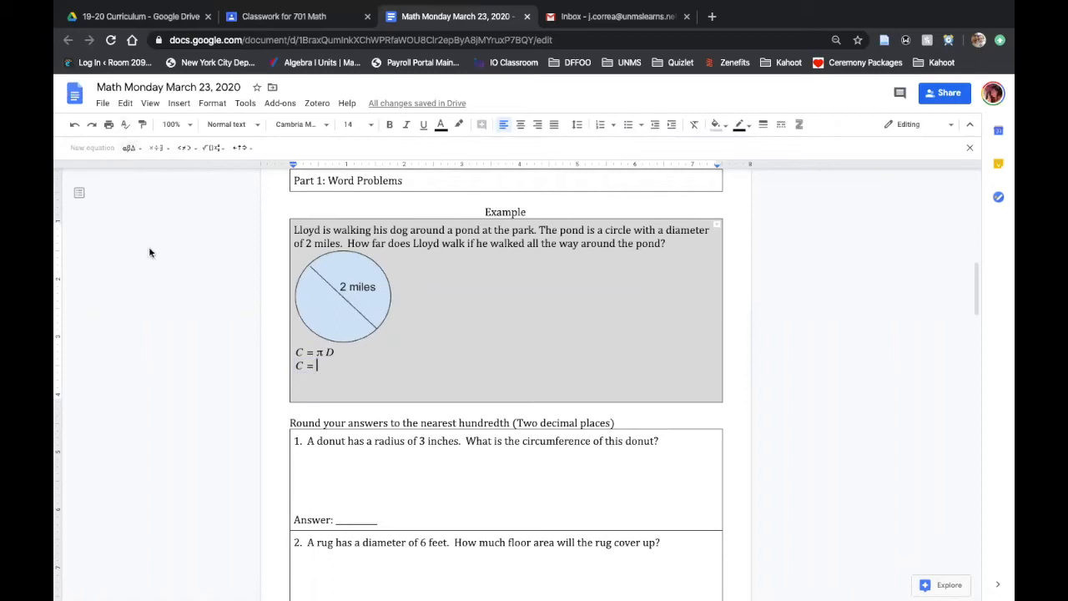
pyautogui.write('\\')
pyautogui.write('pi')
pyautogui.write(' 2')
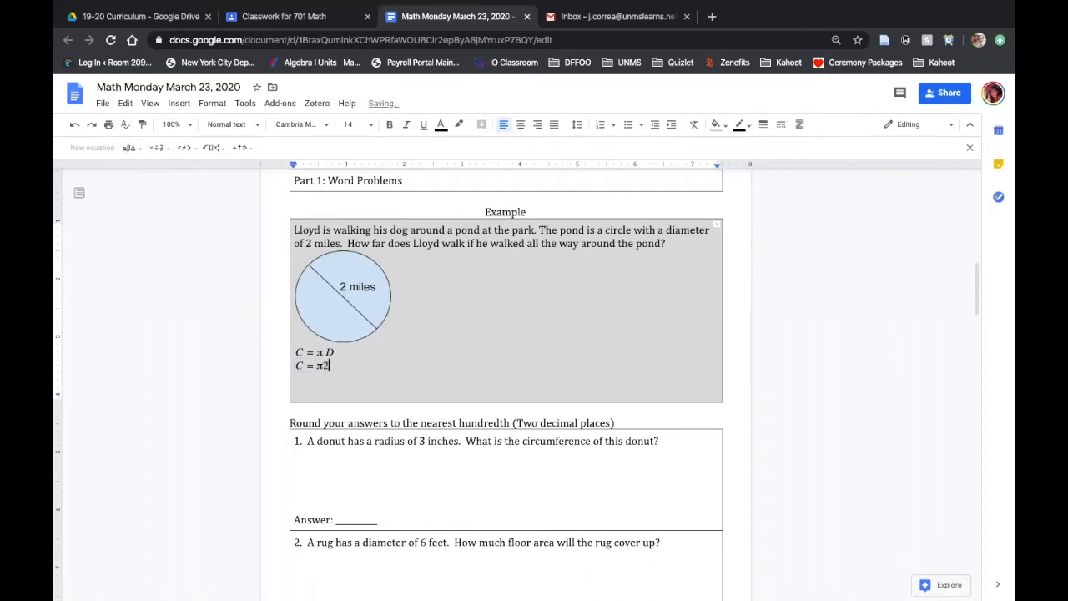
pyautogui.press('Left')
pyautogui.press('Right')
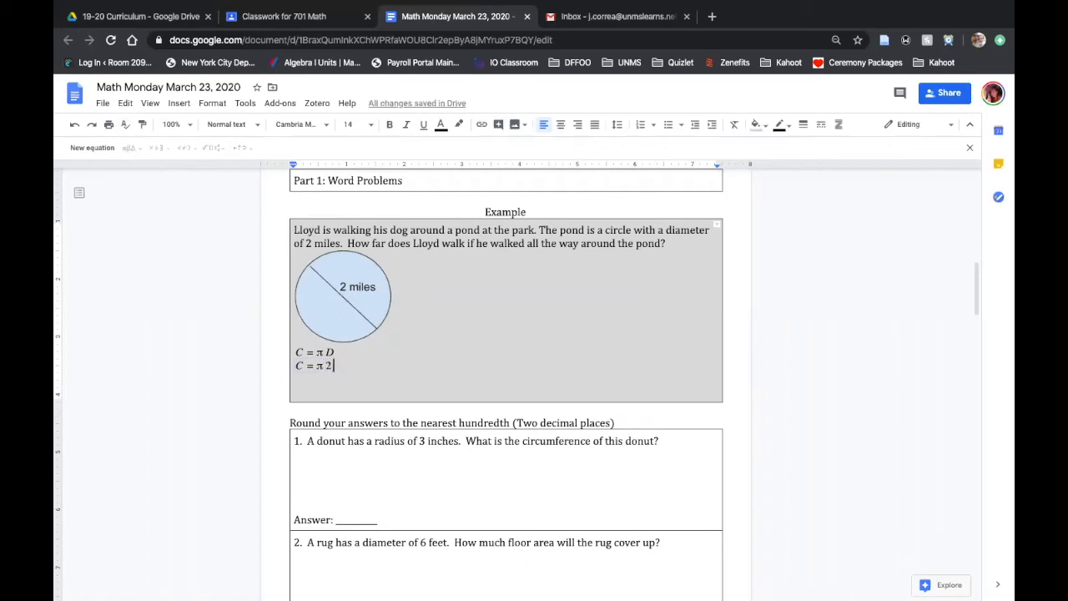
pyautogui.press('Return')
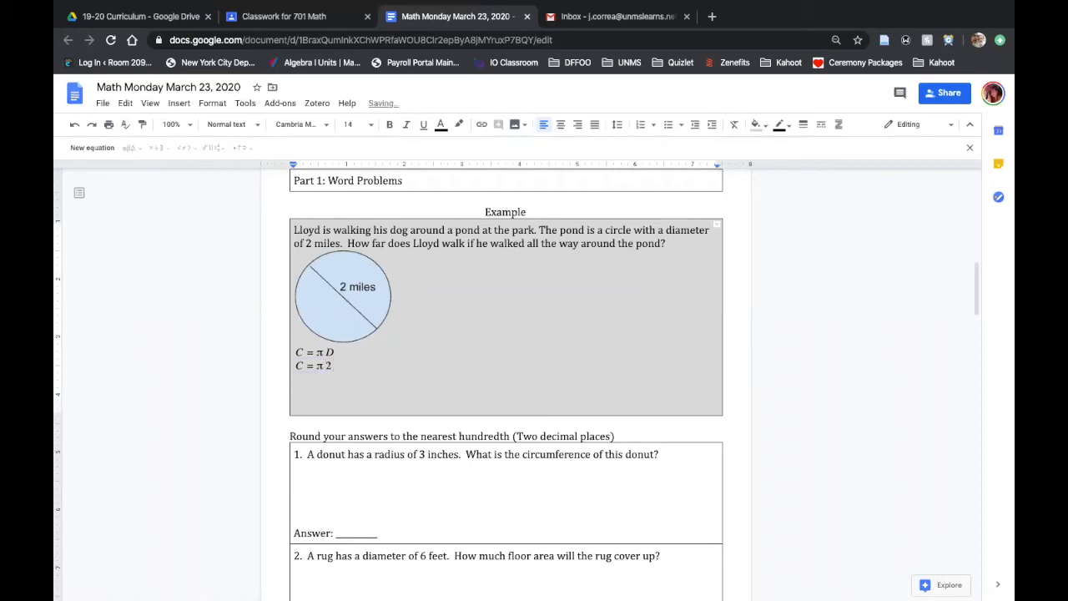
# Step: Add a third equation, C = 6.28, under C = π 2
pyautogui.click(85, 148)
pyautogui.write('C')
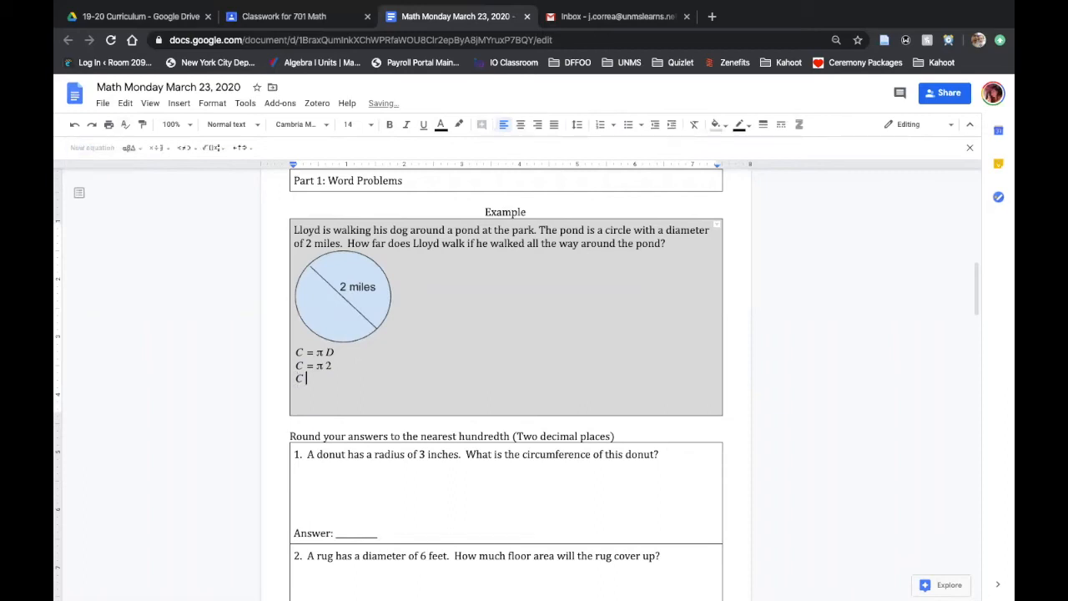
pyautogui.write(' =')
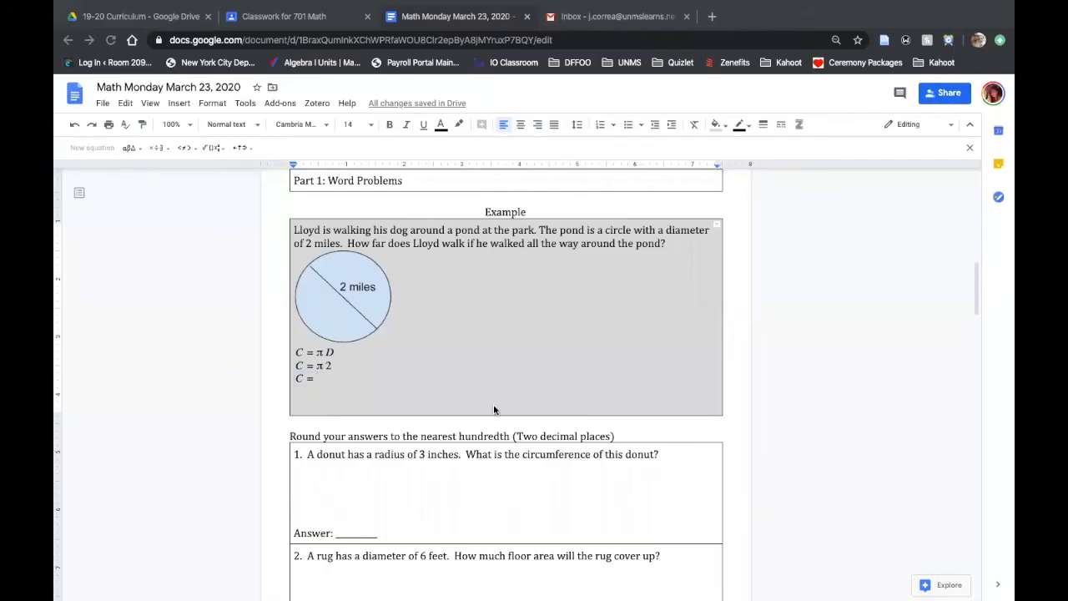
pyautogui.write('6.')
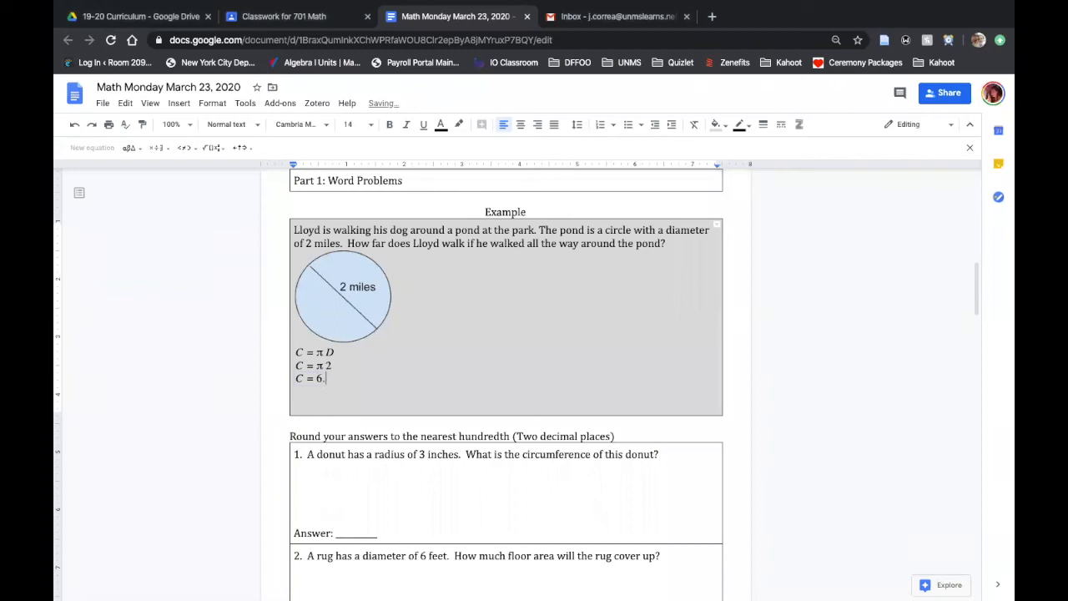
pyautogui.write('28')
pyautogui.press('Right')
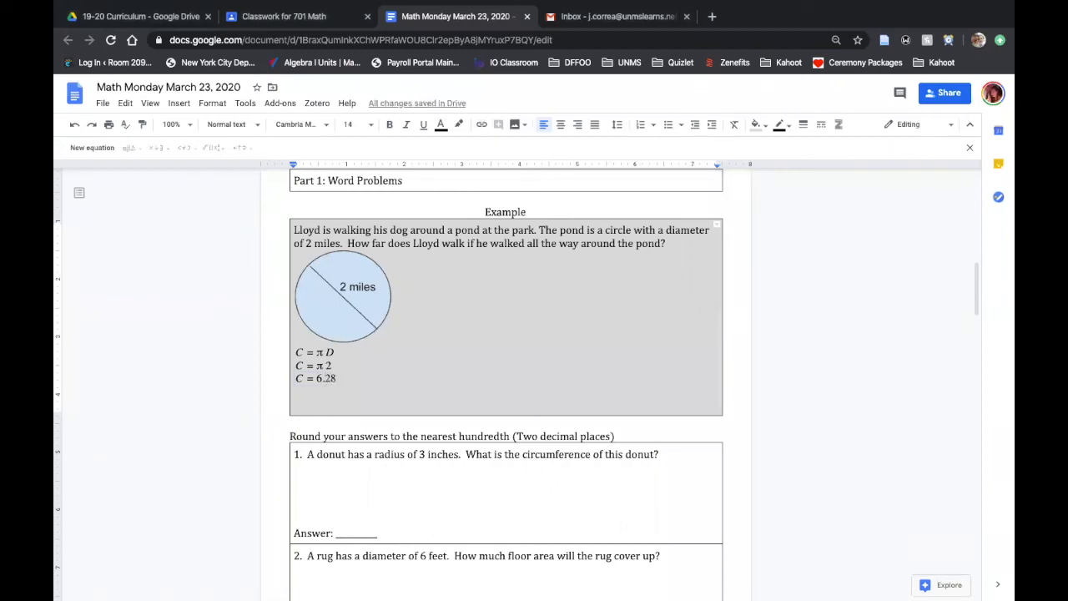
# Step: Write the answer "Circumference = 6.28 miles" below the equations in the pond example
pyautogui.write('Circumference = ')
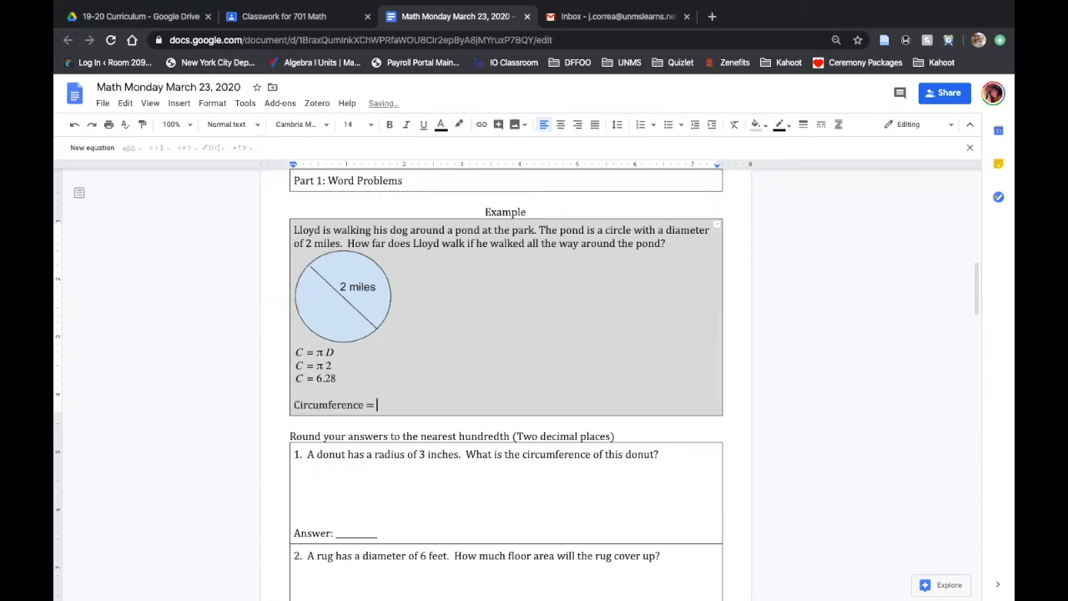
pyautogui.write('6.28 miles')
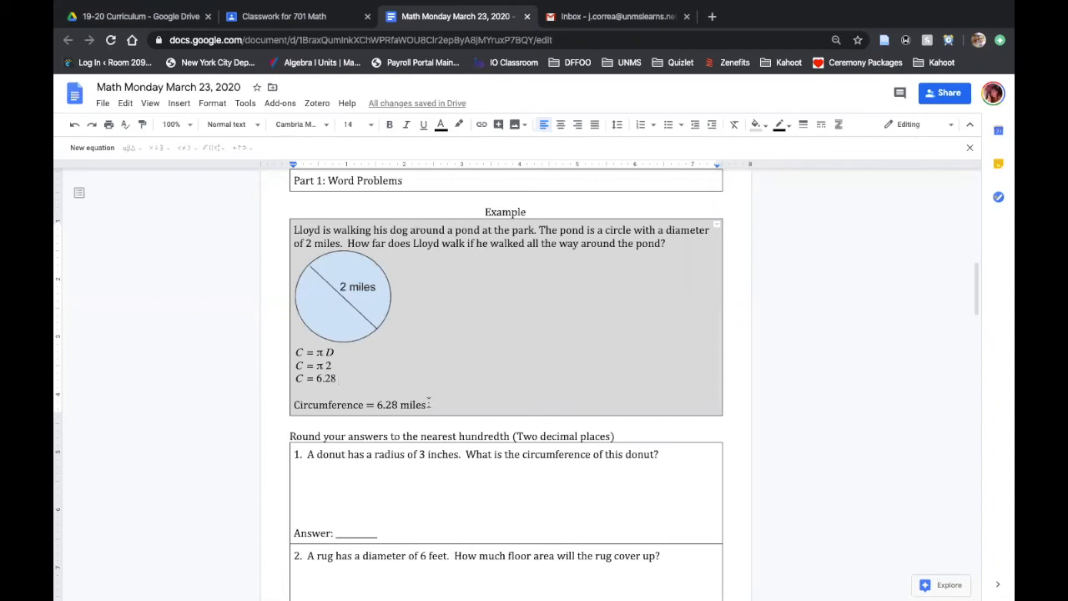
# Step: Place the text cursor on the blank line under the bus tire example question in Part 2
pyautogui.scroll(-2, 428, 403)
pyautogui.scroll(-5, 428, 403)
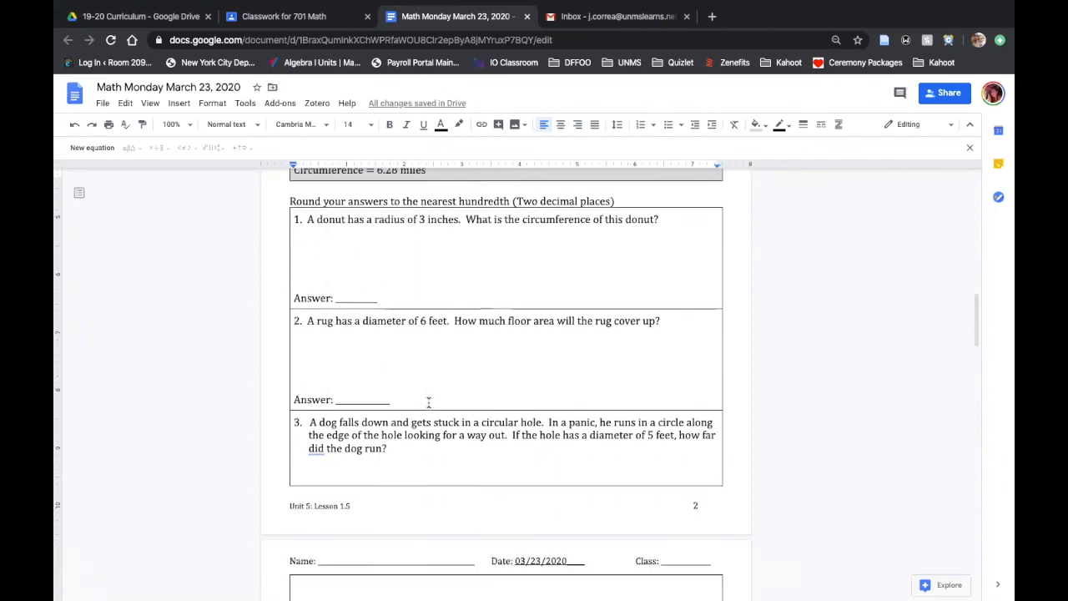
pyautogui.scroll(-2, 428, 401)
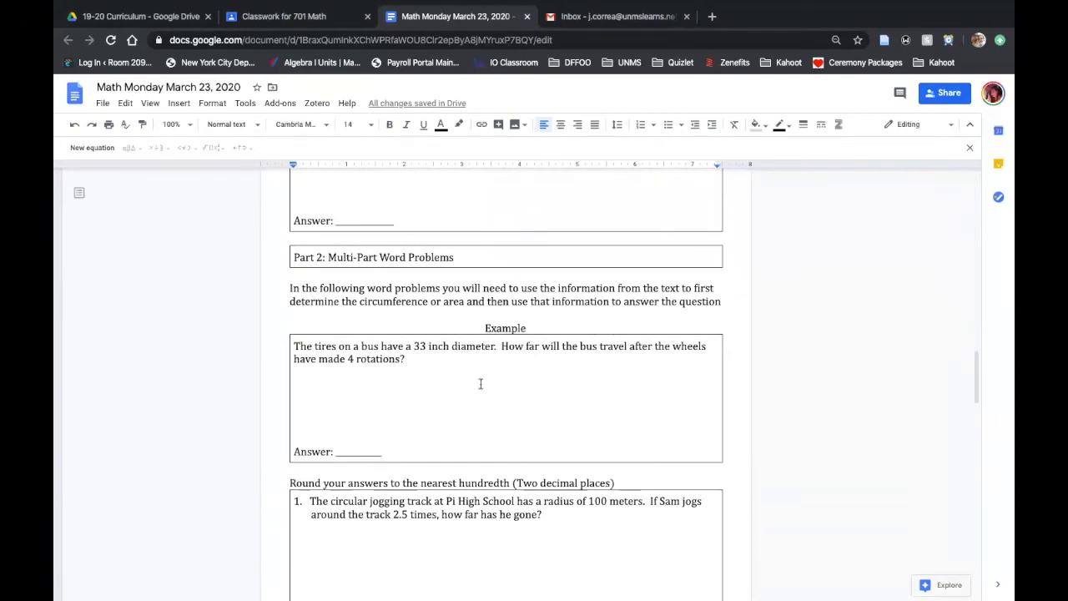
pyautogui.click(357, 381)
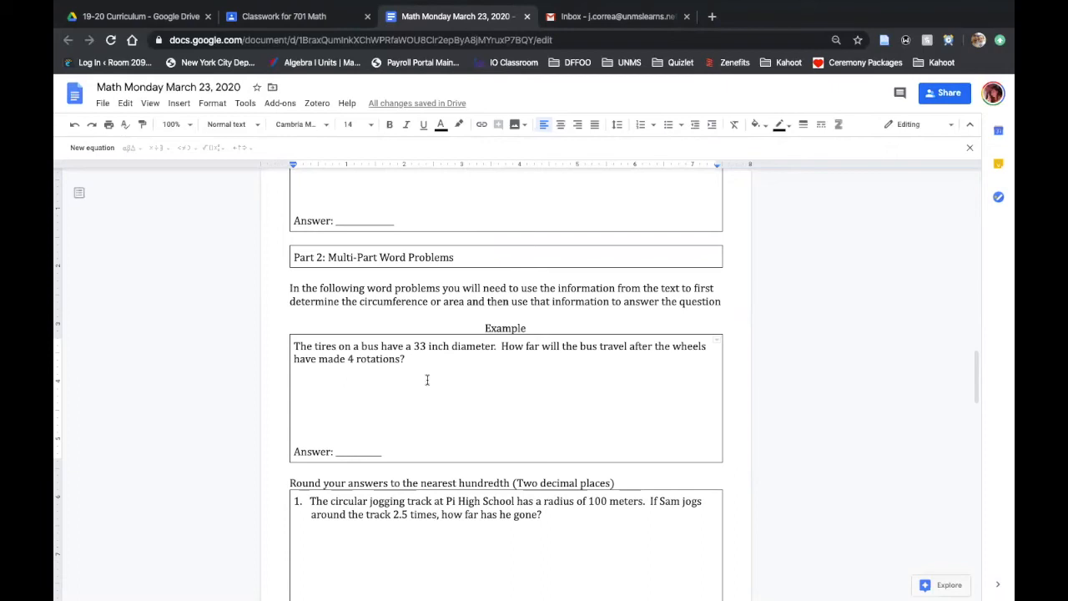
# Step: Switch to Gmail, download the attachment IMG_20200322_145011.jpg from the newest no-subject message, and return to the math worksheet
pyautogui.click(590, 23)
pyautogui.click(327, 167)
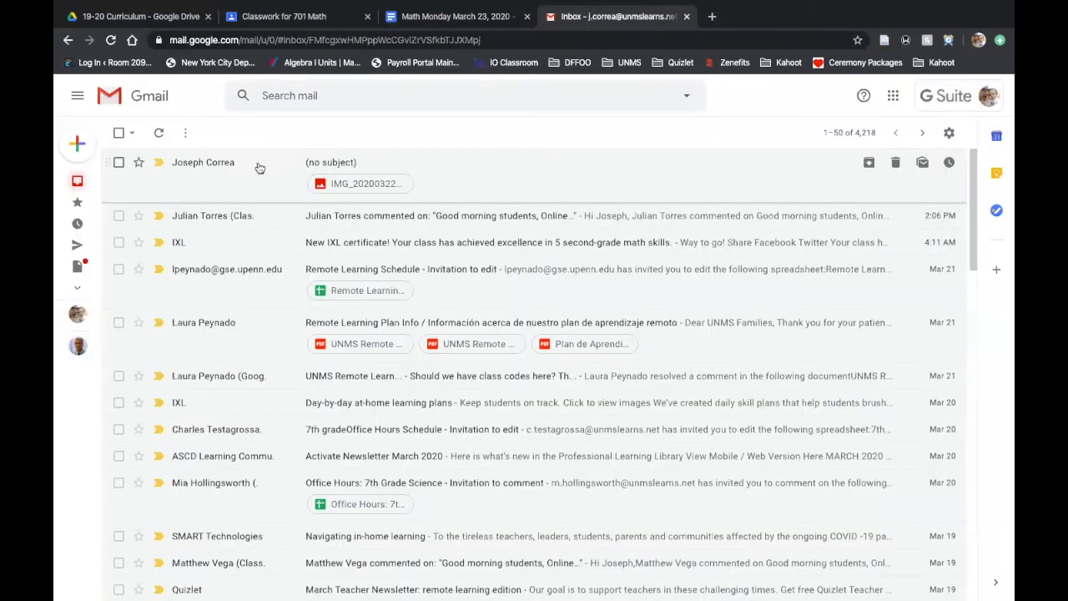
pyautogui.moveTo(220, 291)
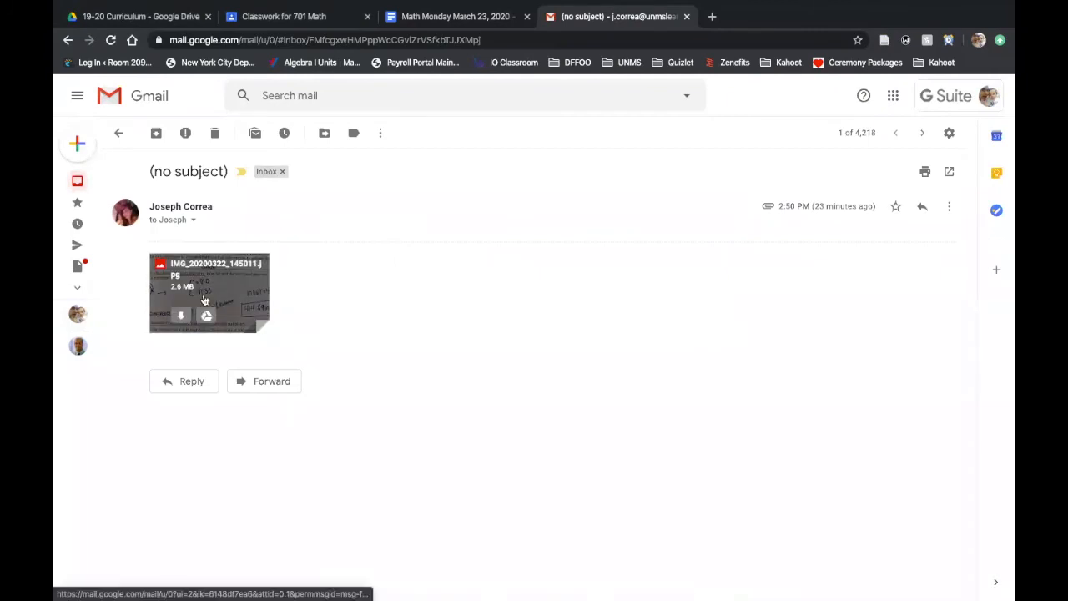
pyautogui.click(182, 317)
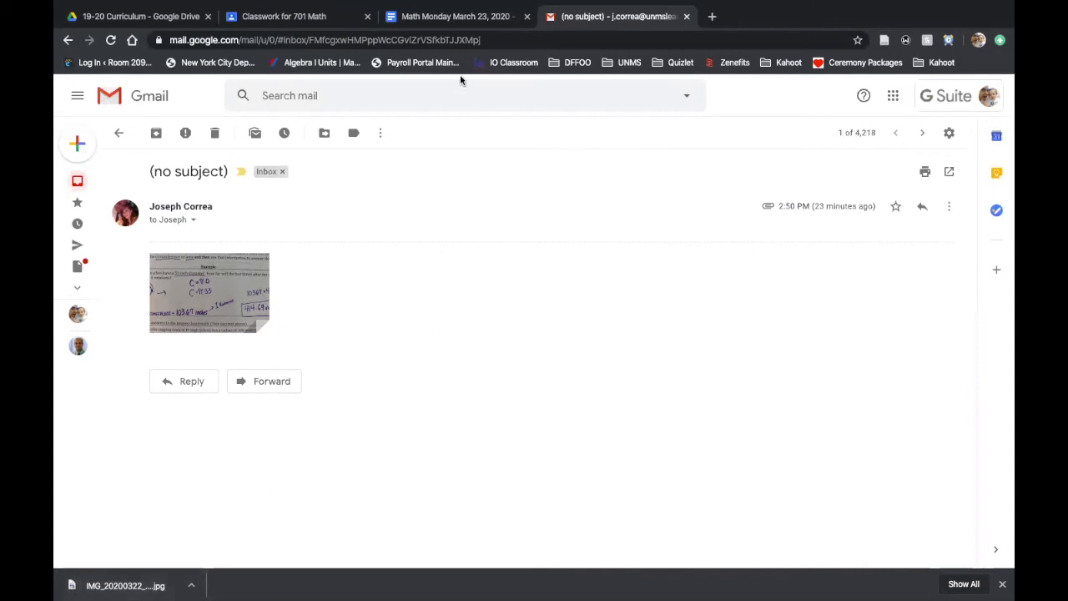
pyautogui.click(454, 17)
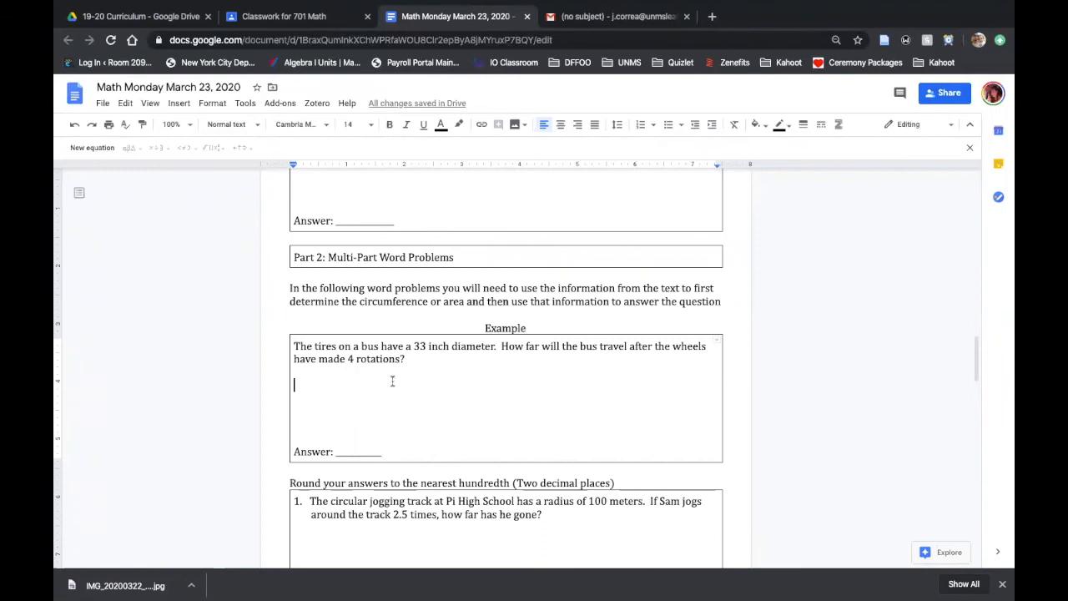
pyautogui.click(178, 103)
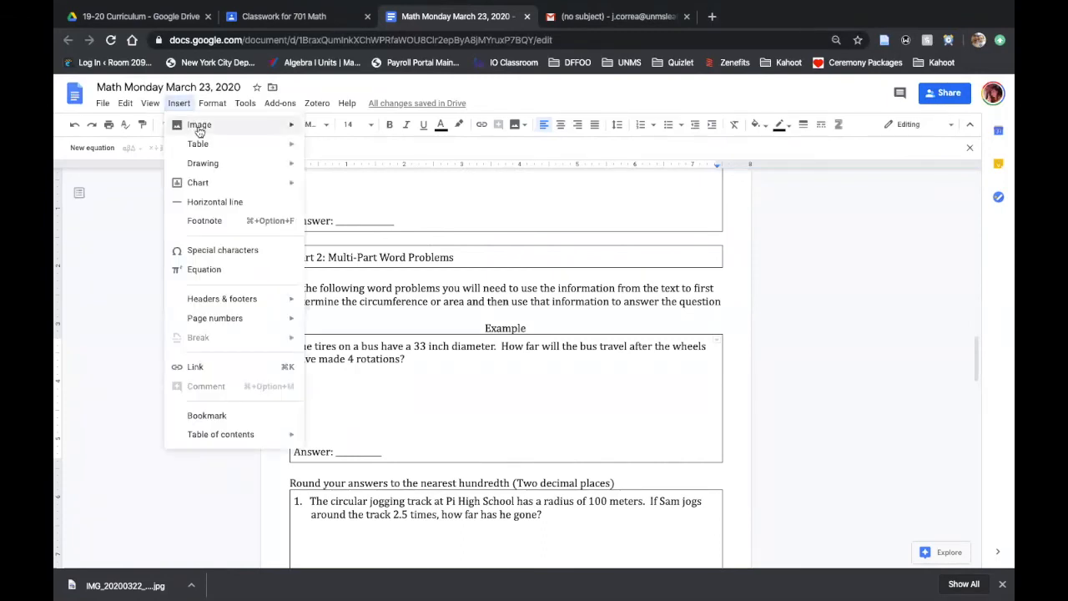
pyautogui.moveTo(199, 129)
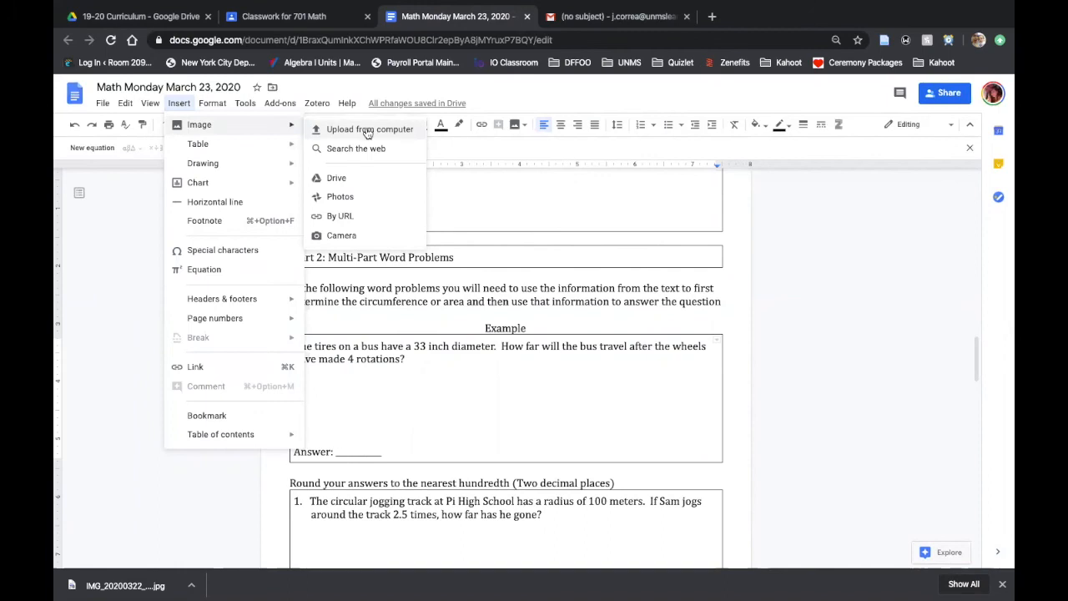
pyautogui.click(348, 387)
# Step: Insert the downloaded photo of the handwritten solution under the bus tire question in Part 2
pyautogui.moveTo(126, 583); pyautogui.dragTo(338, 392)
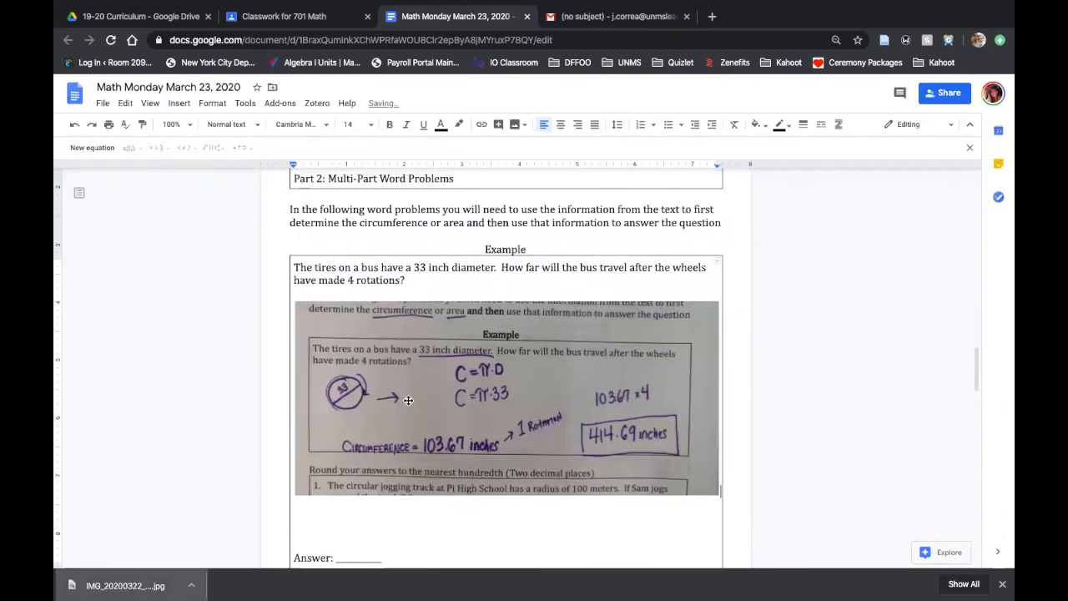
pyautogui.scroll(-1, 408, 400)
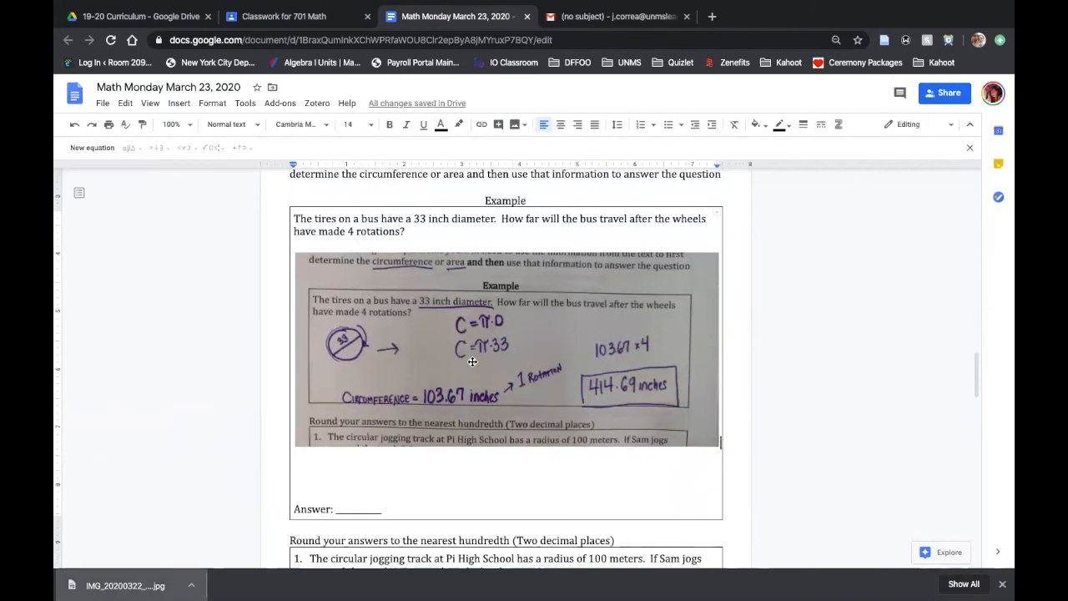
# Step: Crop the inserted photo to just the handwritten bus tire example and enlarge it to fill the width of the box
pyautogui.click(458, 328)
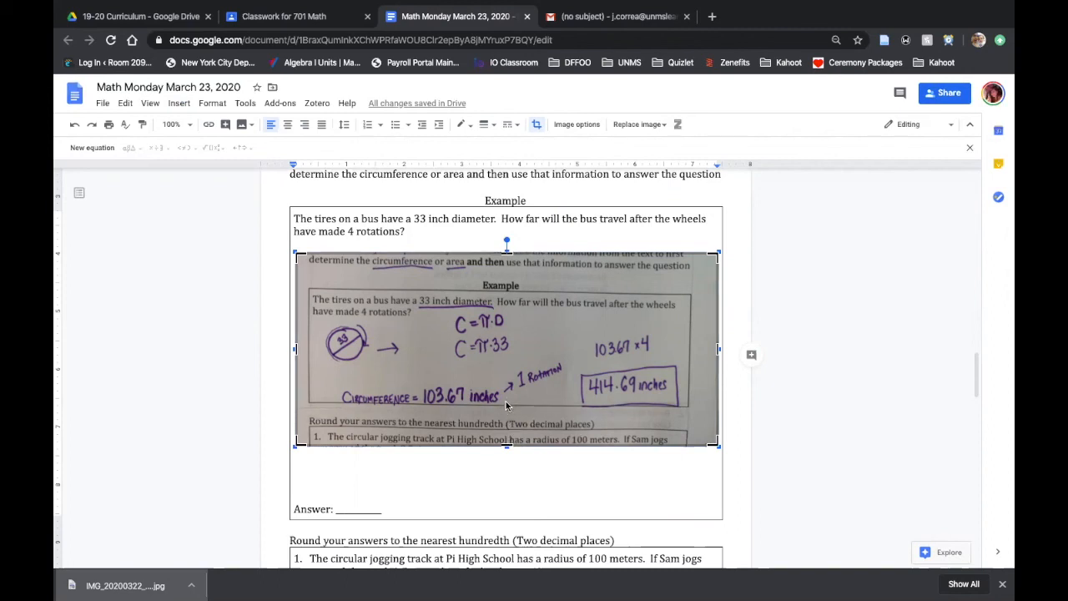
pyautogui.moveTo(505, 405); pyautogui.dragTo(506, 406)
pyautogui.moveTo(298, 328)
pyautogui.mouseDown()
pyautogui.moveTo(324, 333)
pyautogui.moveTo(313, 334)
pyautogui.mouseUp()
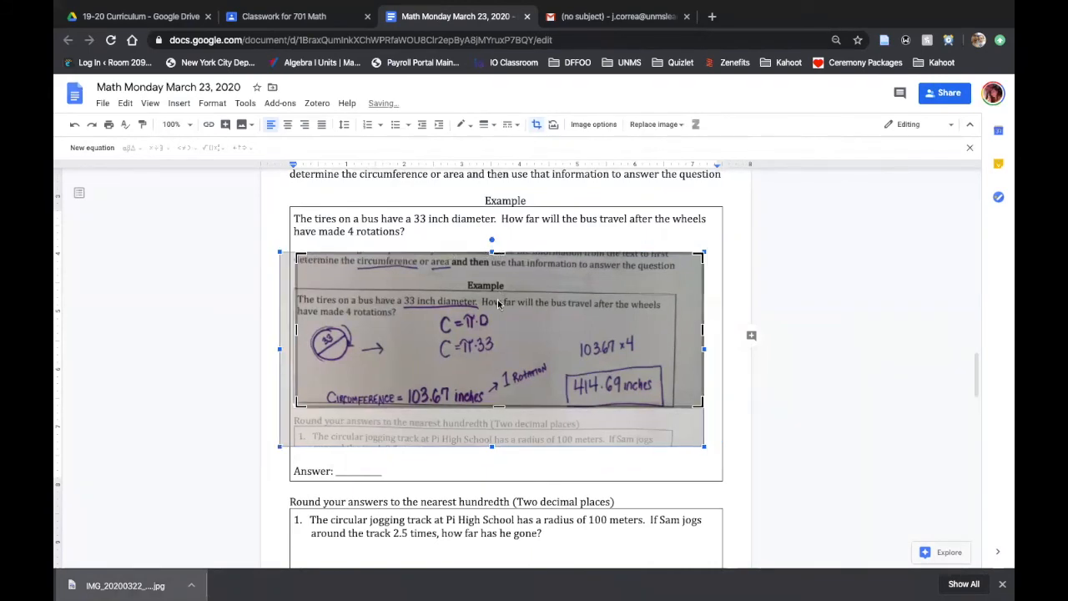
pyautogui.moveTo(498, 297); pyautogui.dragTo(668, 311)
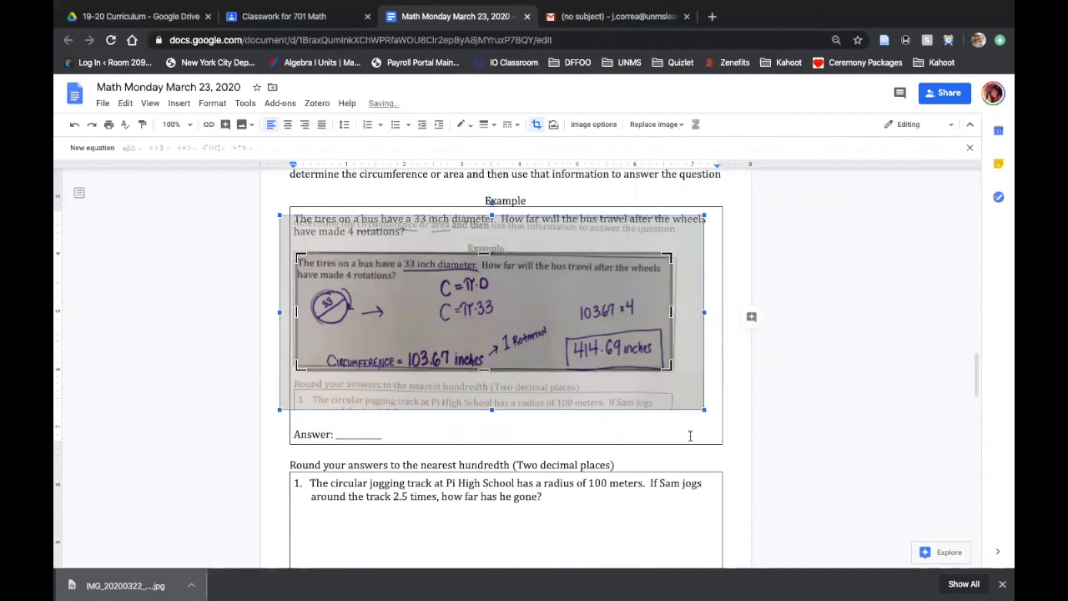
pyautogui.press('Return')
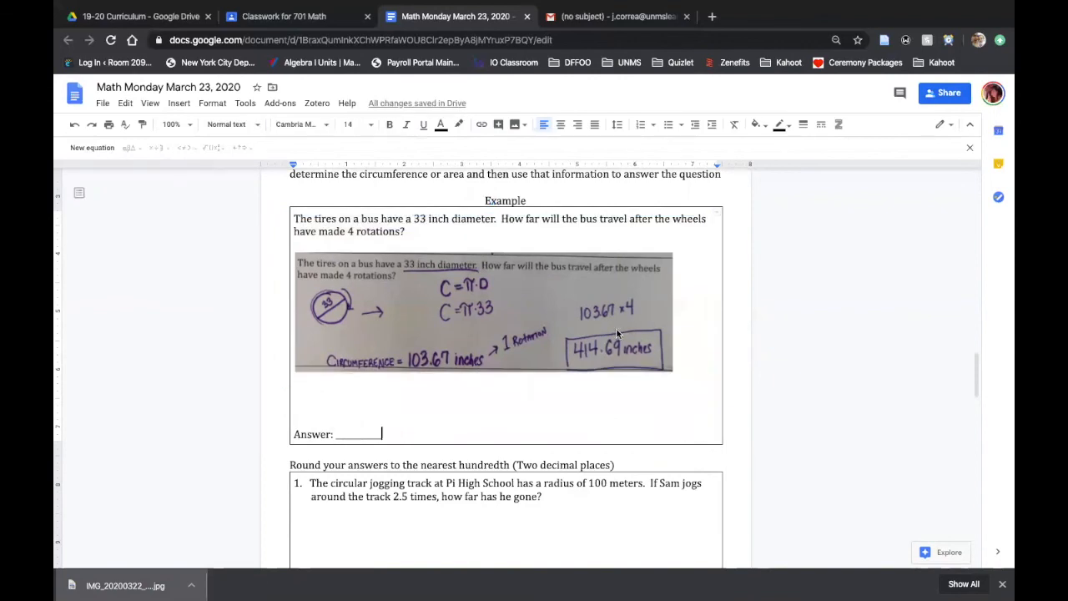
pyautogui.moveTo(672, 371); pyautogui.dragTo(716, 385)
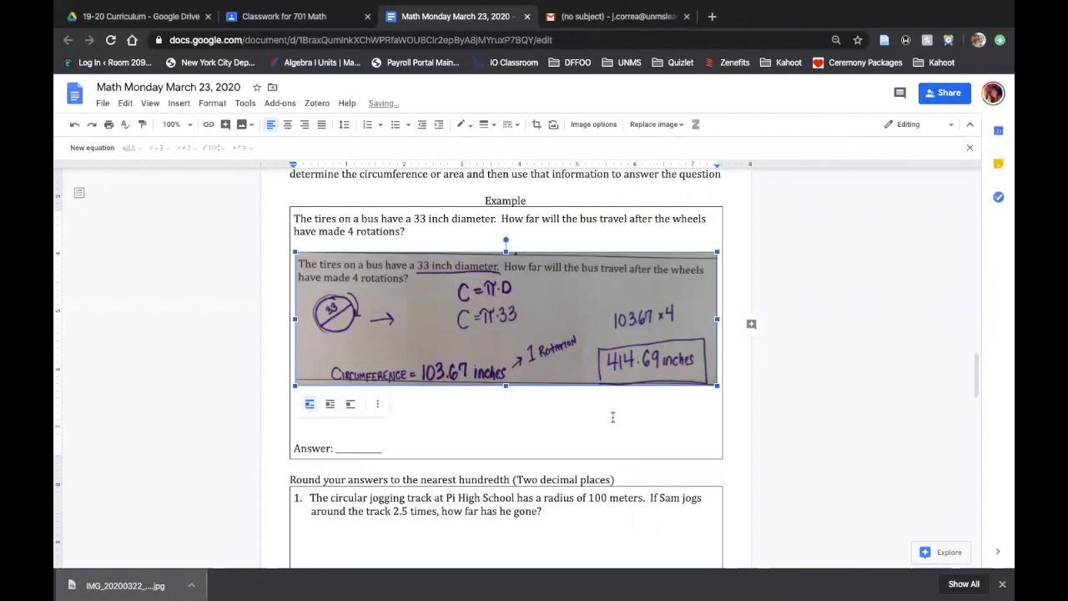
pyautogui.click(613, 418)
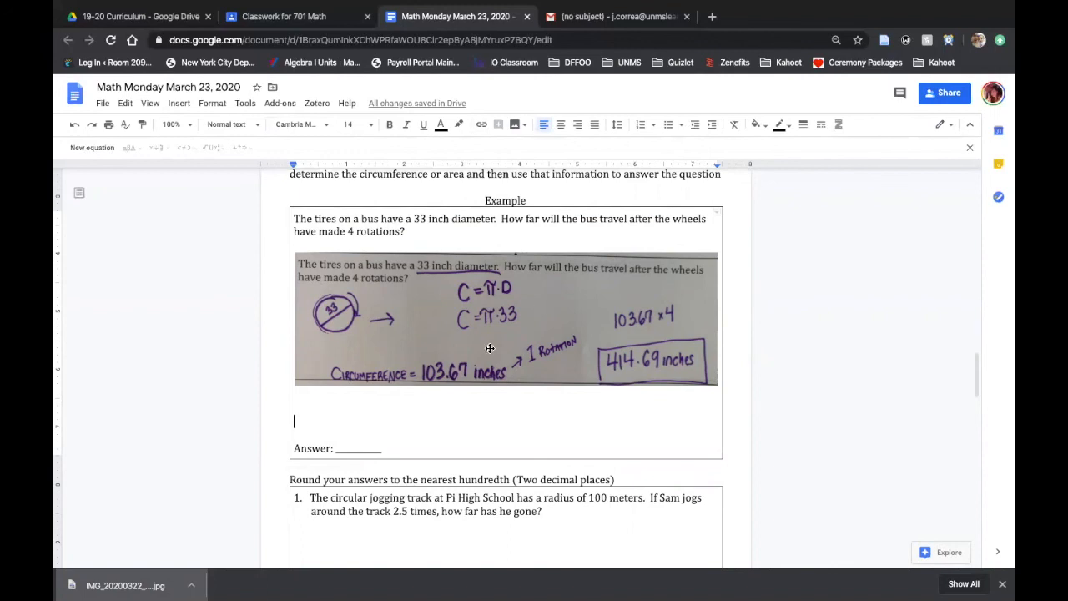
pyautogui.scroll(1, 489, 348)
pyautogui.scroll(15, 490, 348)
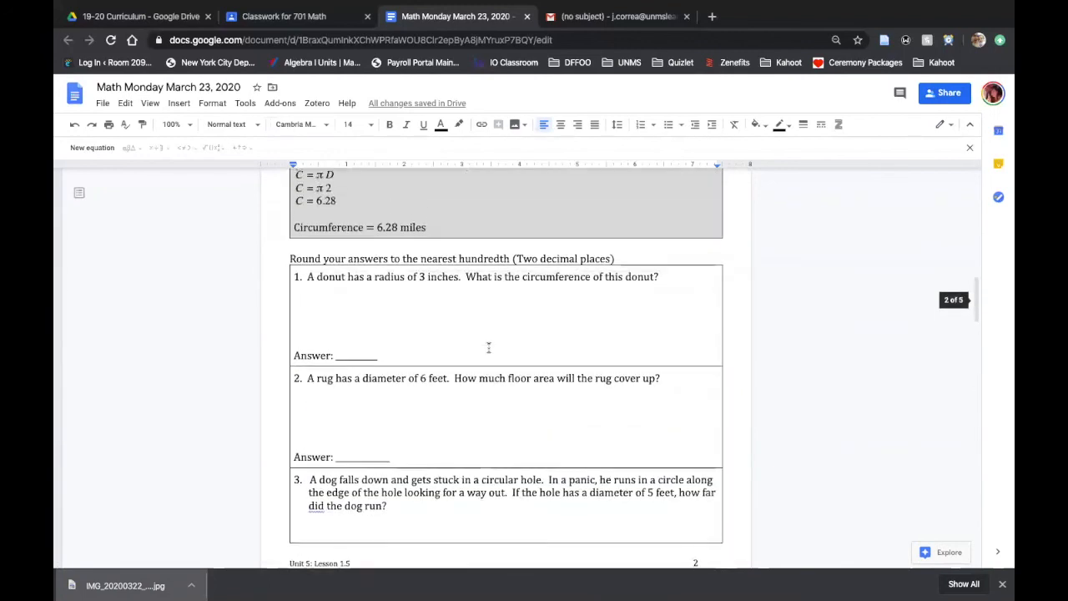
pyautogui.scroll(1, 489, 348)
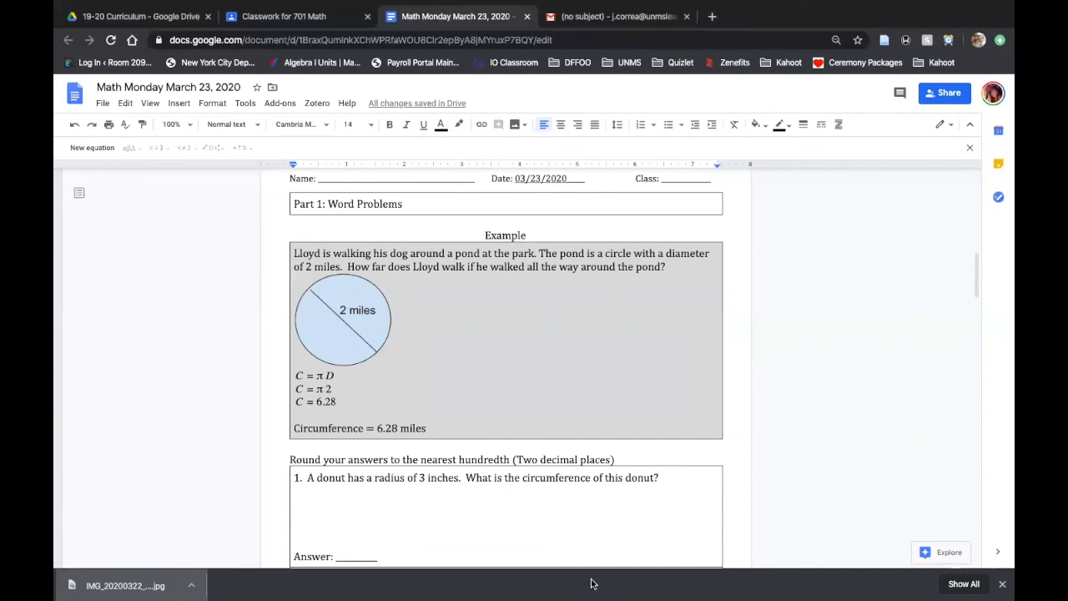
pyautogui.click(582, 373)
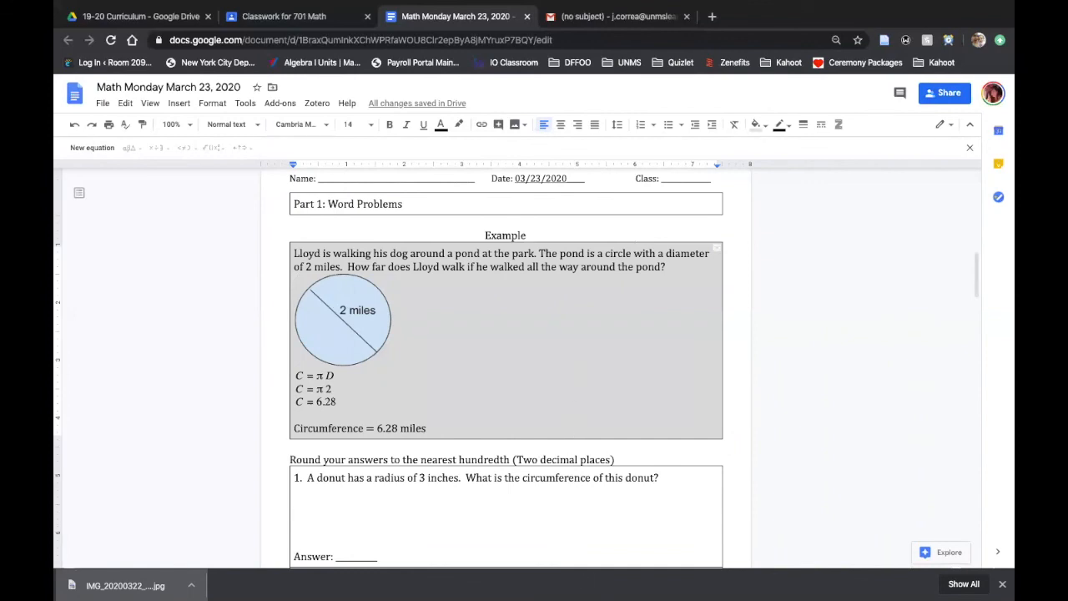